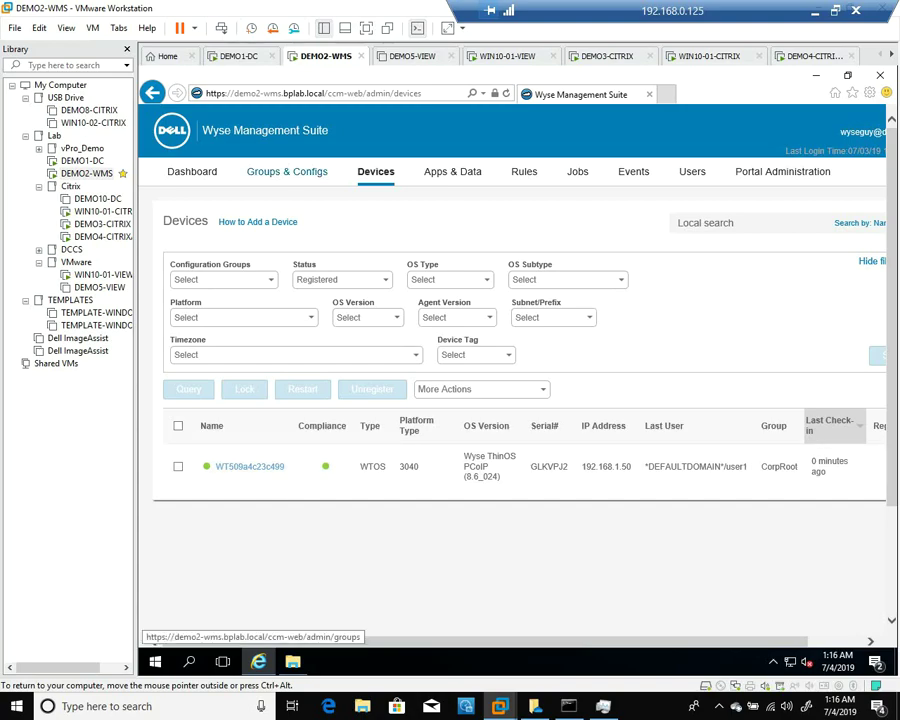
# Start a new group under CorpRoot named CitrixVAD
pyautogui.click(287, 171)
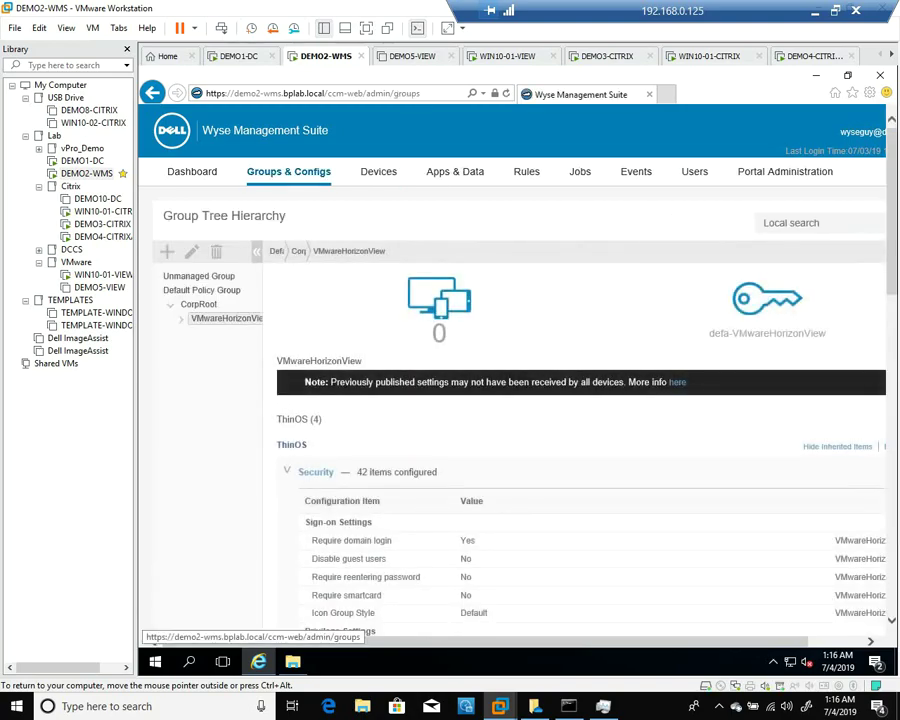
pyautogui.click(198, 304)
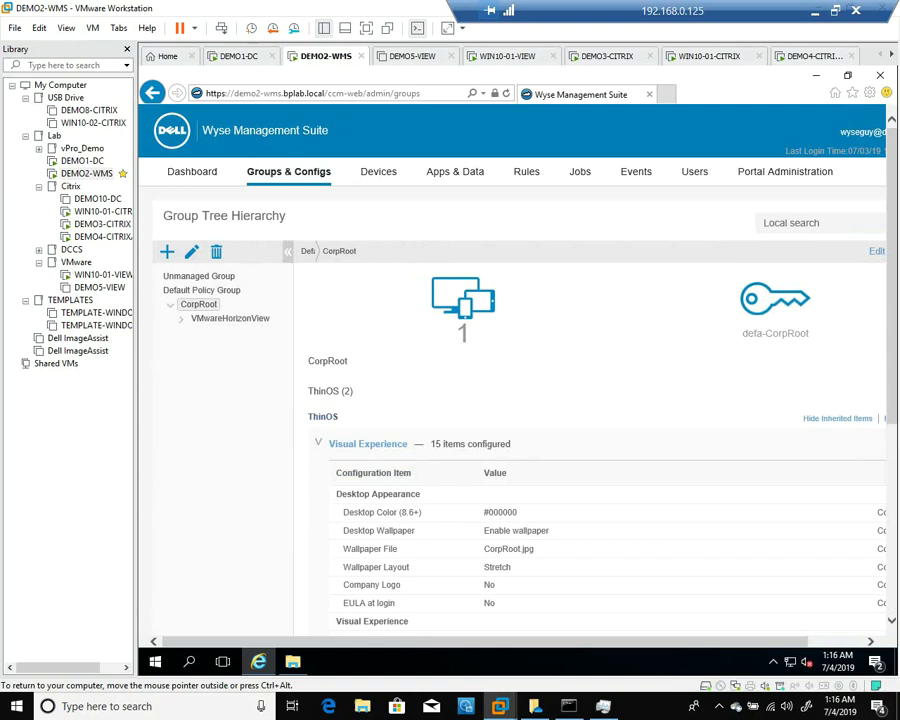
pyautogui.click(167, 252)
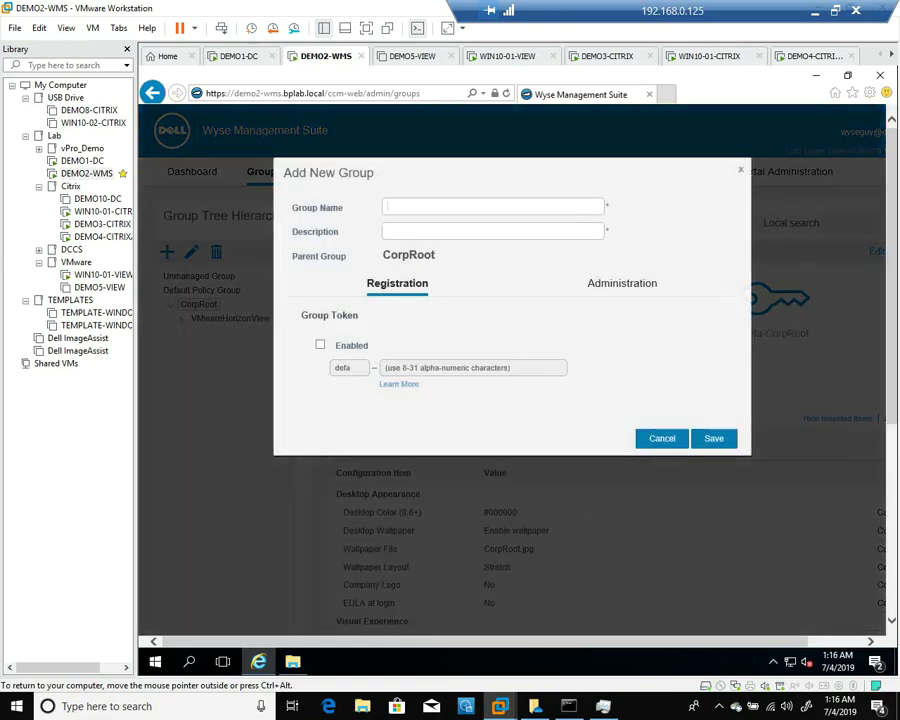
pyautogui.write('CitrixVAD')
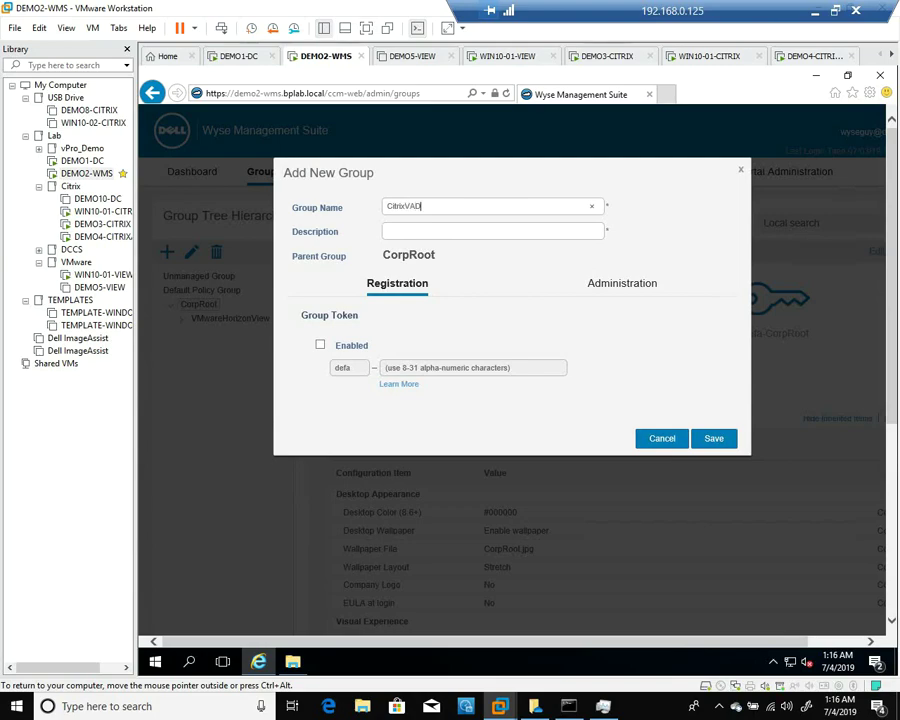
# Set the description to CitrixVAD, enable and fill in a registration group token, and save
pyautogui.hotkey('ctrl', 'a')
pyautogui.rightClick(398, 206)
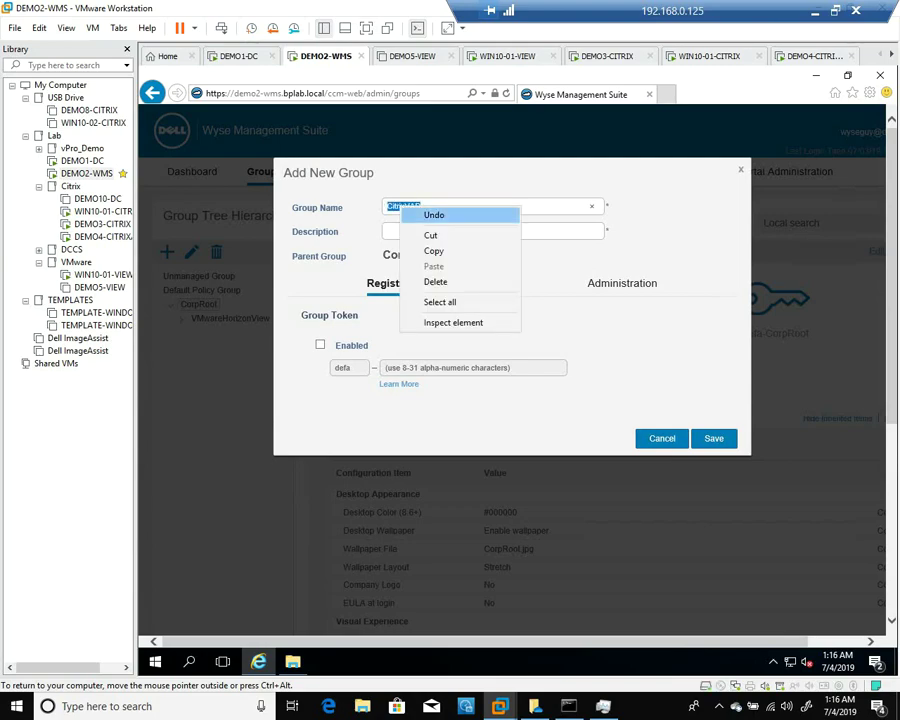
pyautogui.click(432, 249)
pyautogui.click(432, 231)
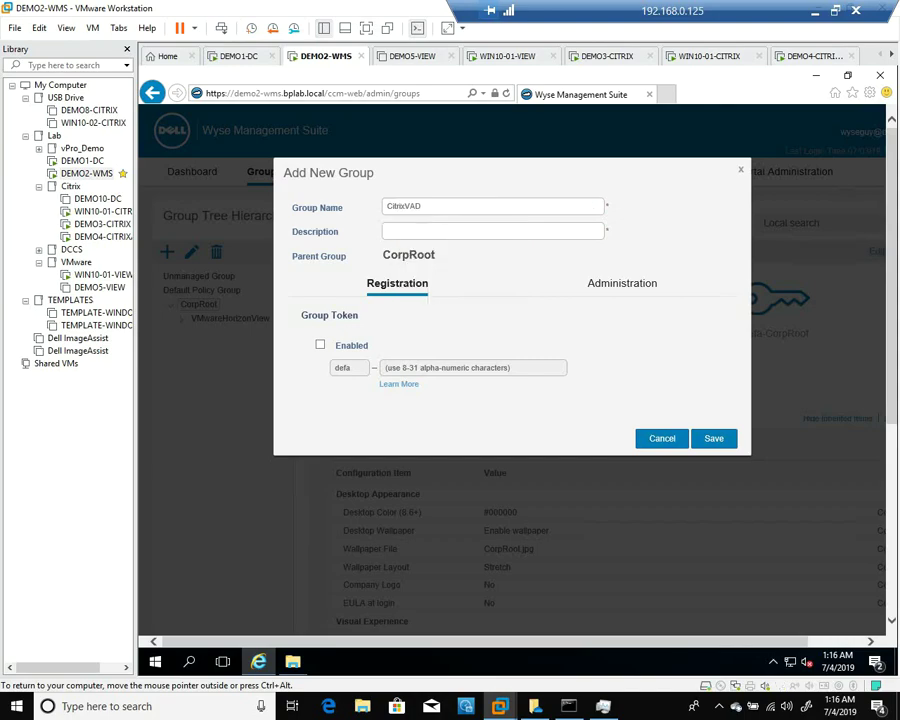
pyautogui.hotkey('ctrl', 'v')
pyautogui.click(320, 344)
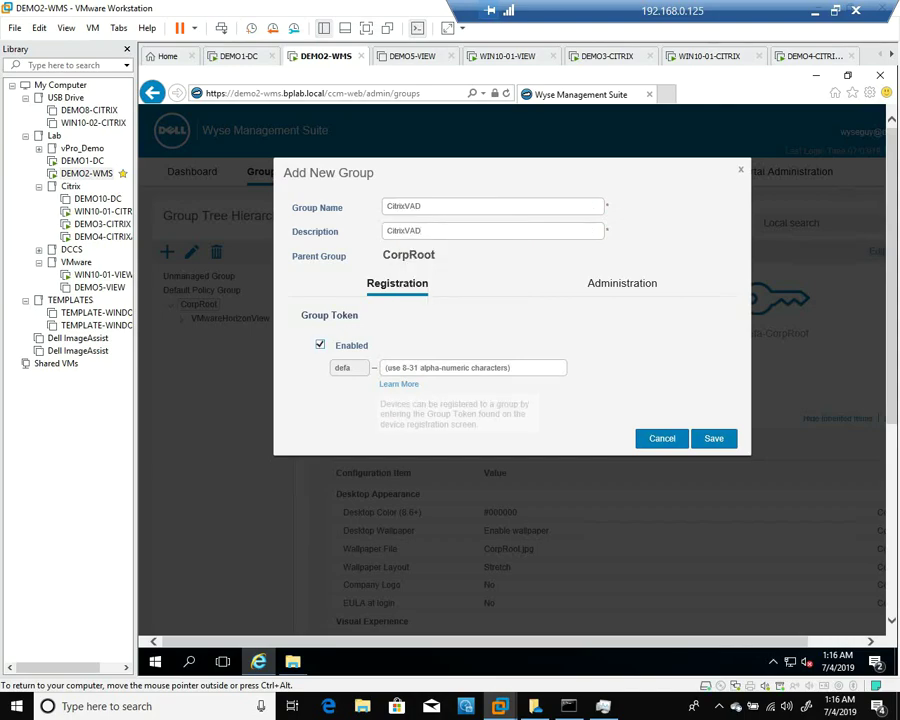
pyautogui.click(470, 367)
pyautogui.hotkey('ctrl', 'v')
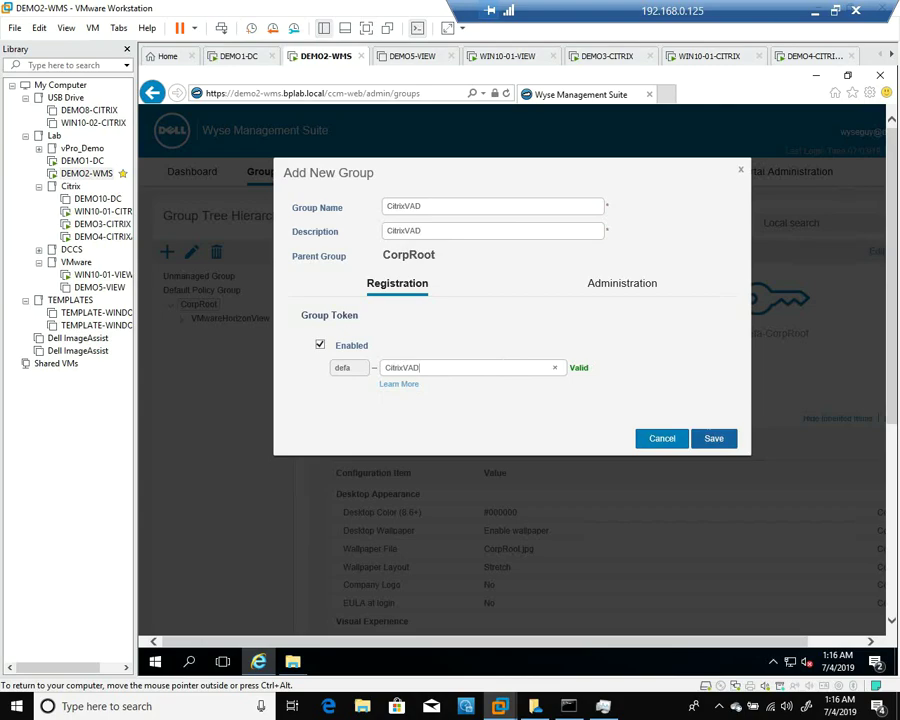
pyautogui.press('Return')
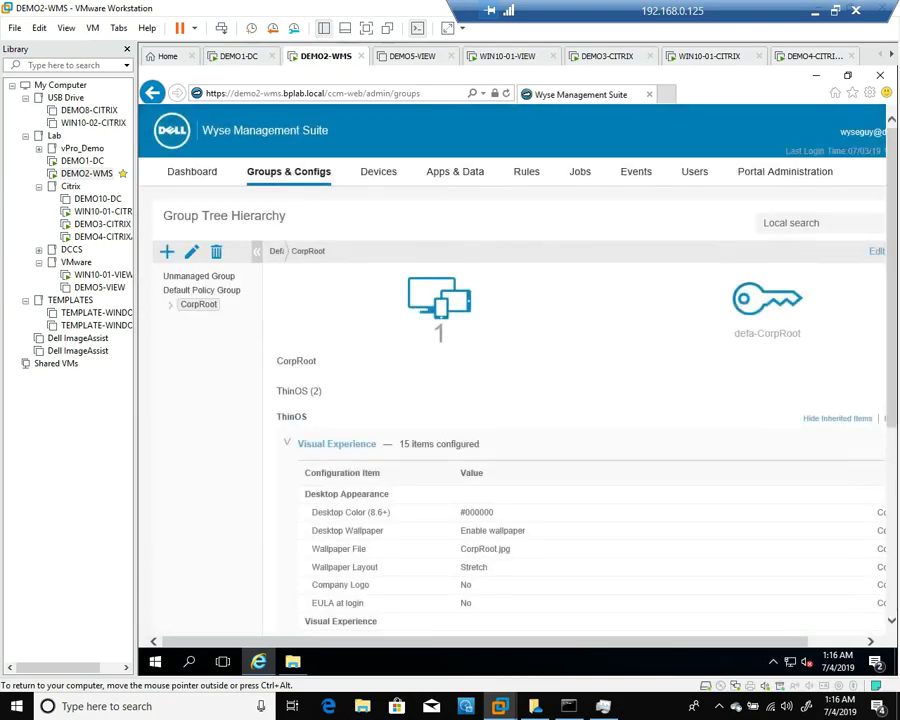
# Choose DEMO3-CITRIX.cer from USB Drive (E:) as a new file for the repository
pyautogui.click(455, 171)
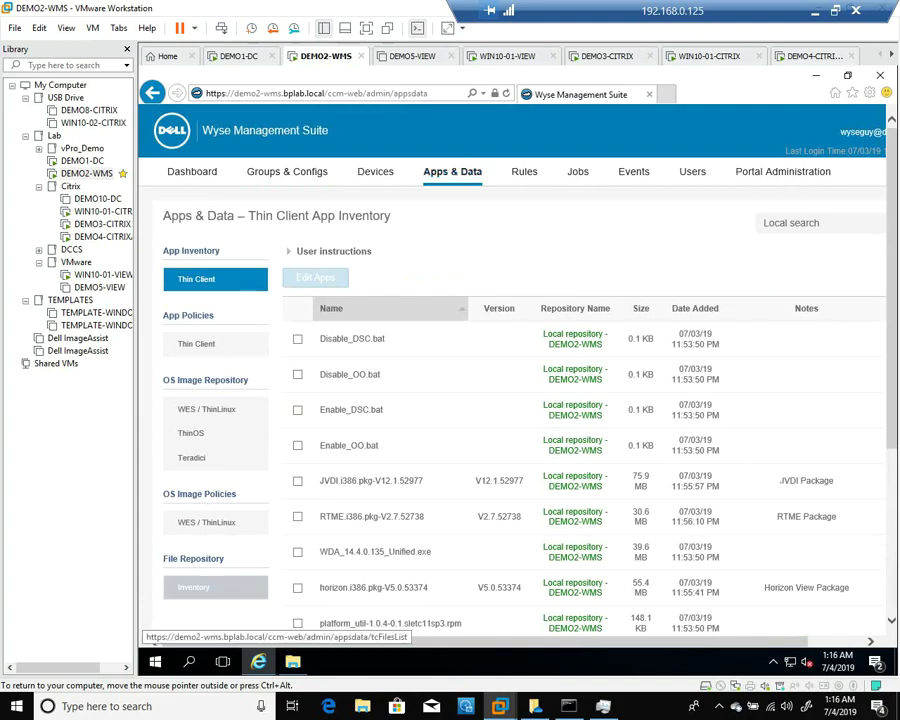
pyautogui.click(193, 587)
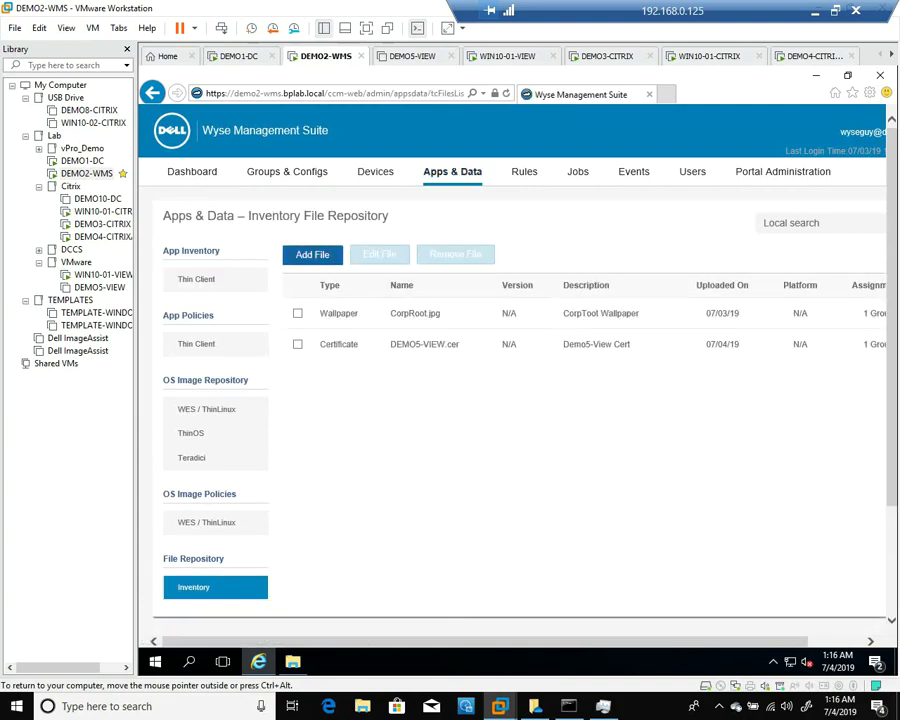
pyautogui.click(312, 254)
pyautogui.click(569, 253)
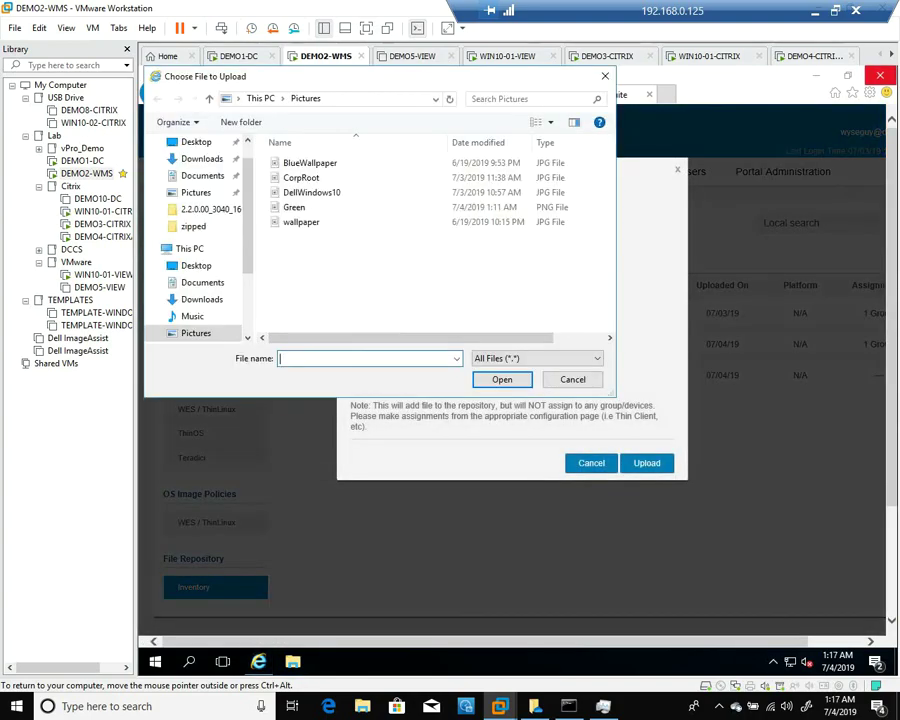
pyautogui.scroll(-1, 200, 240)
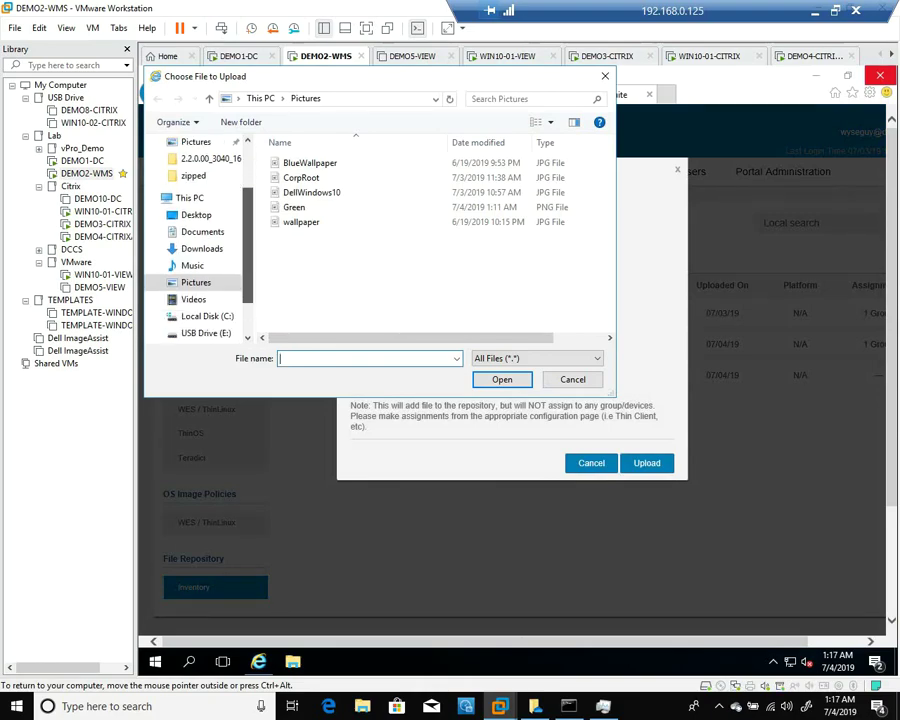
pyautogui.click(205, 333)
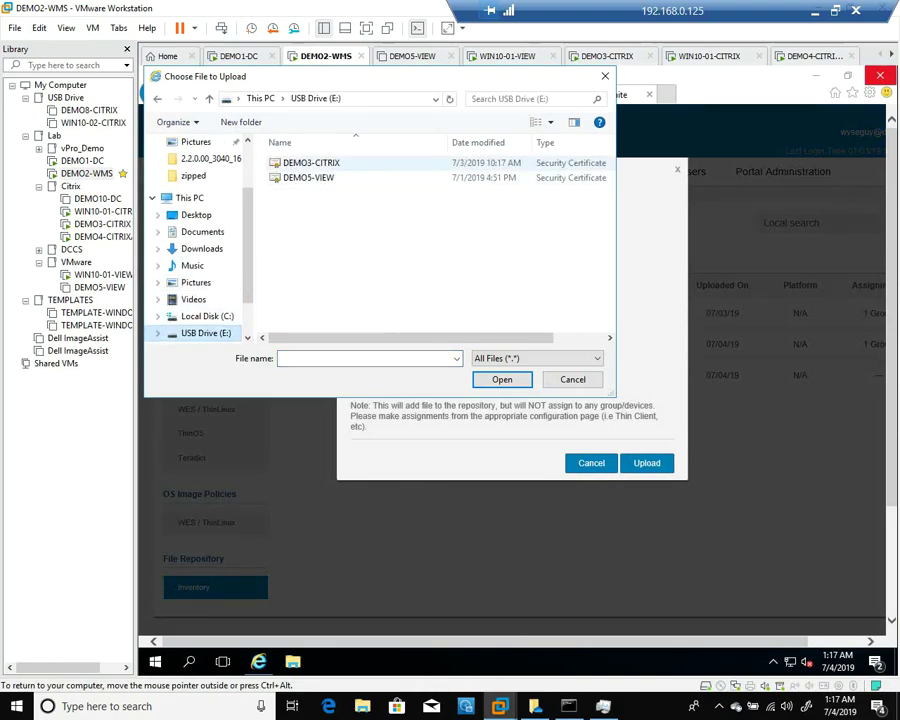
pyautogui.doubleClick(310, 162)
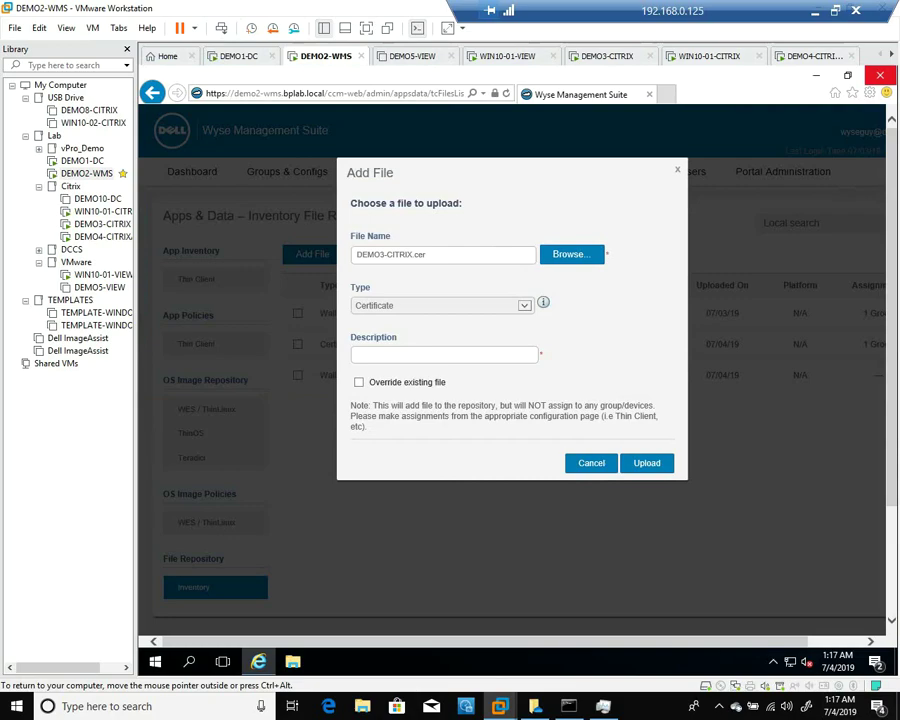
# Upload the certificate described 'DEMO3-CITRIX Cert' and return to the Thin Client app inventory
pyautogui.click(445, 354)
pyautogui.write('DEmo')
pyautogui.press('BackSpace')
pyautogui.press('BackSpace')
pyautogui.press('BackSpace')
pyautogui.press('BackSpace')
pyautogui.write('DEMO3-CITRD')
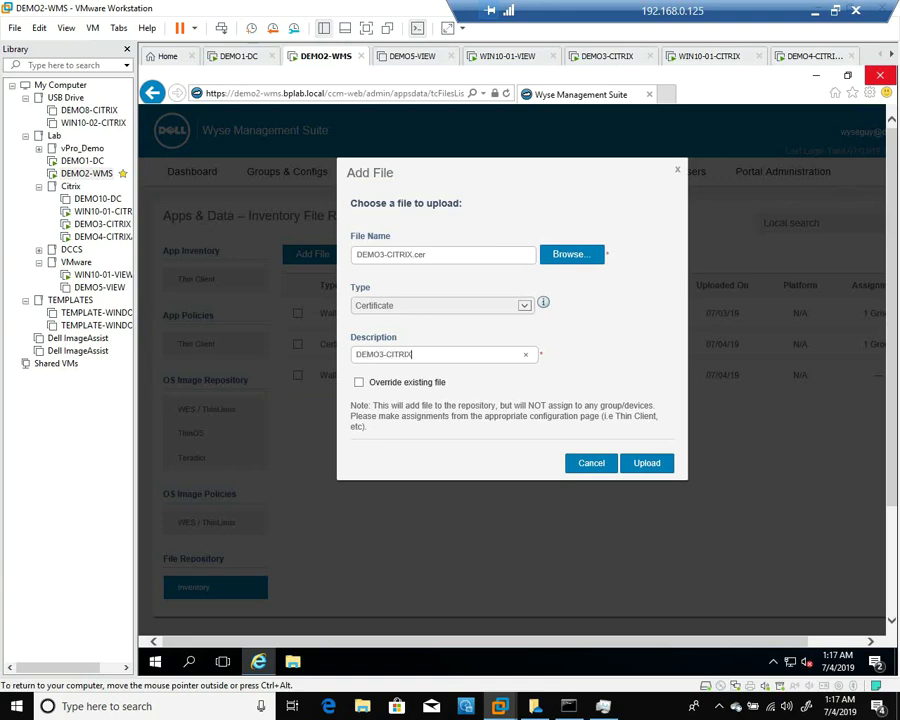
pyautogui.write(' Cert')
pyautogui.press('Return')
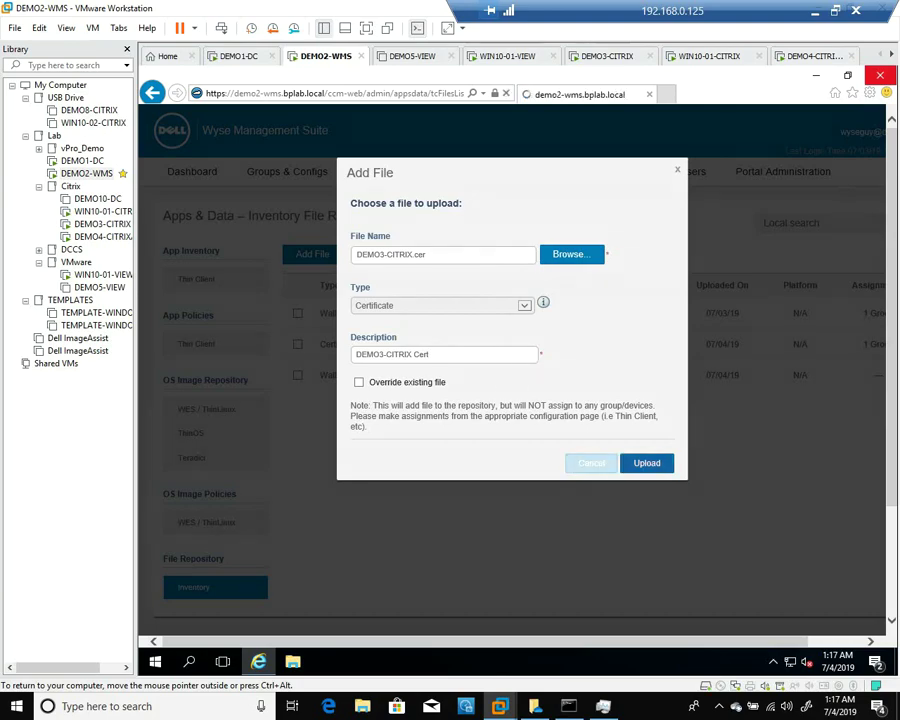
pyautogui.click(196, 279)
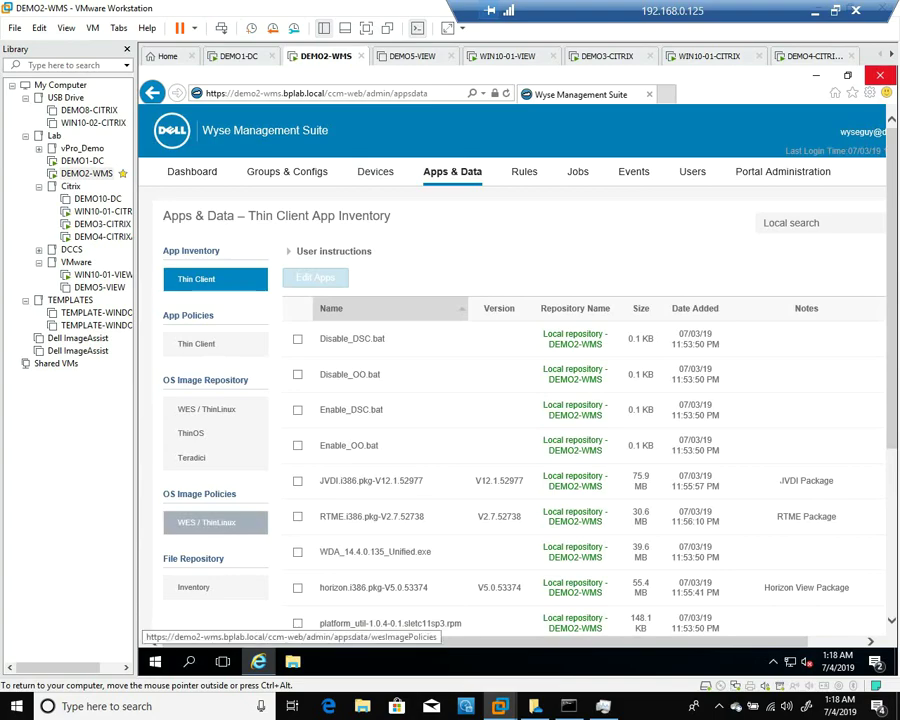
# Upload Pictures\Green.png as a Wallpaper file with the description 'Green Wallpaper'
pyautogui.click(200, 587)
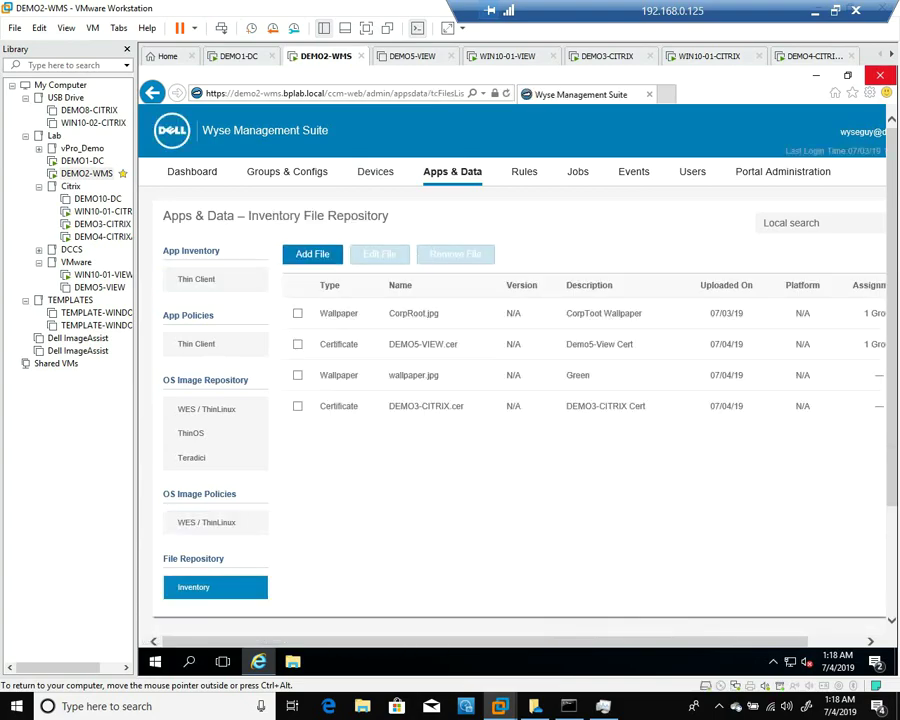
pyautogui.click(312, 254)
pyautogui.click(569, 364)
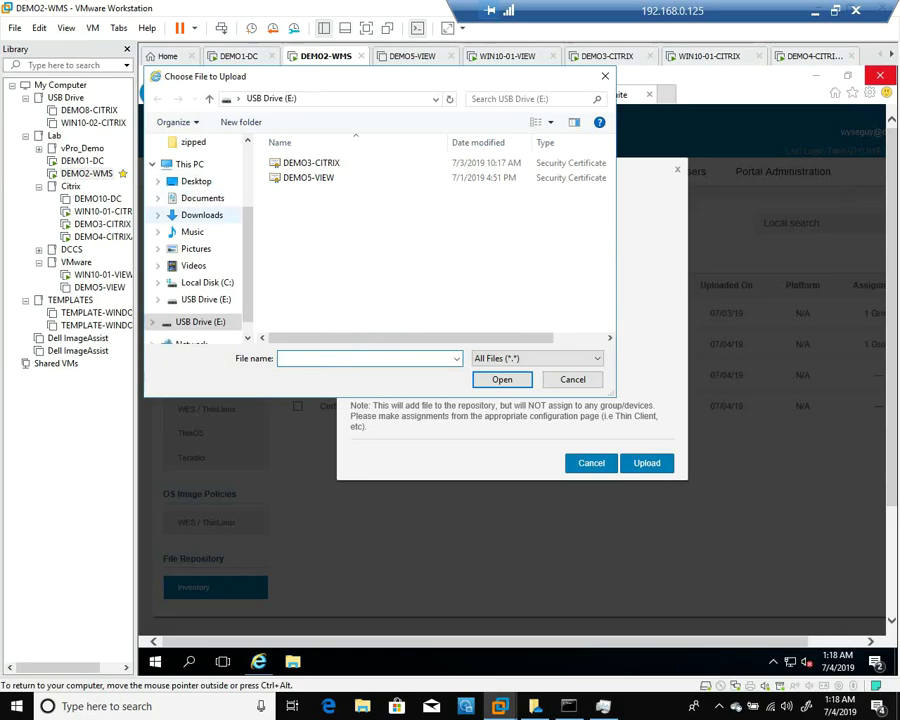
pyautogui.click(196, 248)
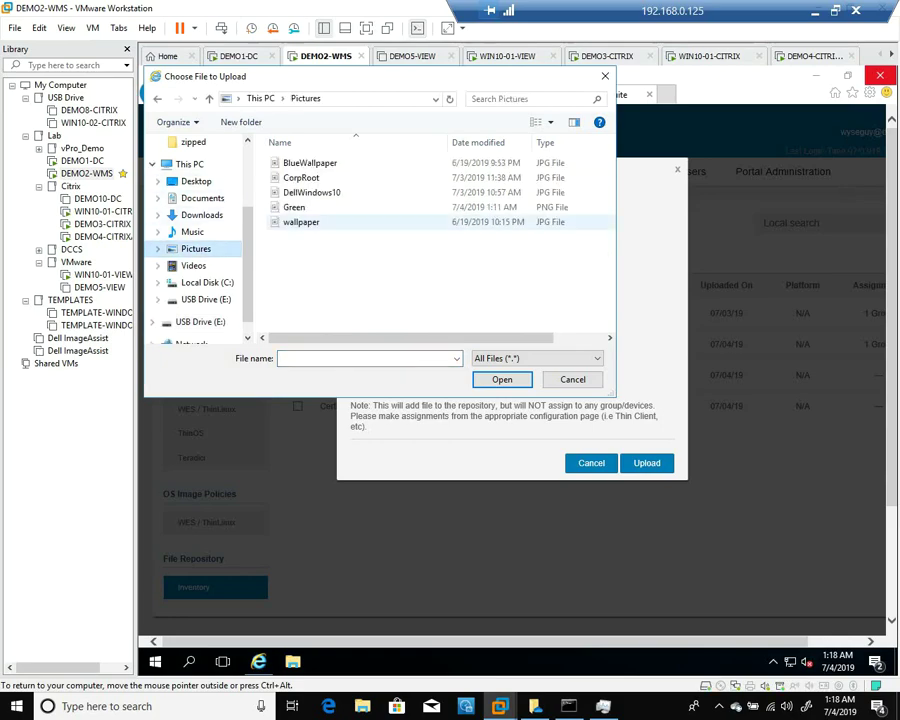
pyautogui.doubleClick(294, 207)
pyautogui.click(440, 305)
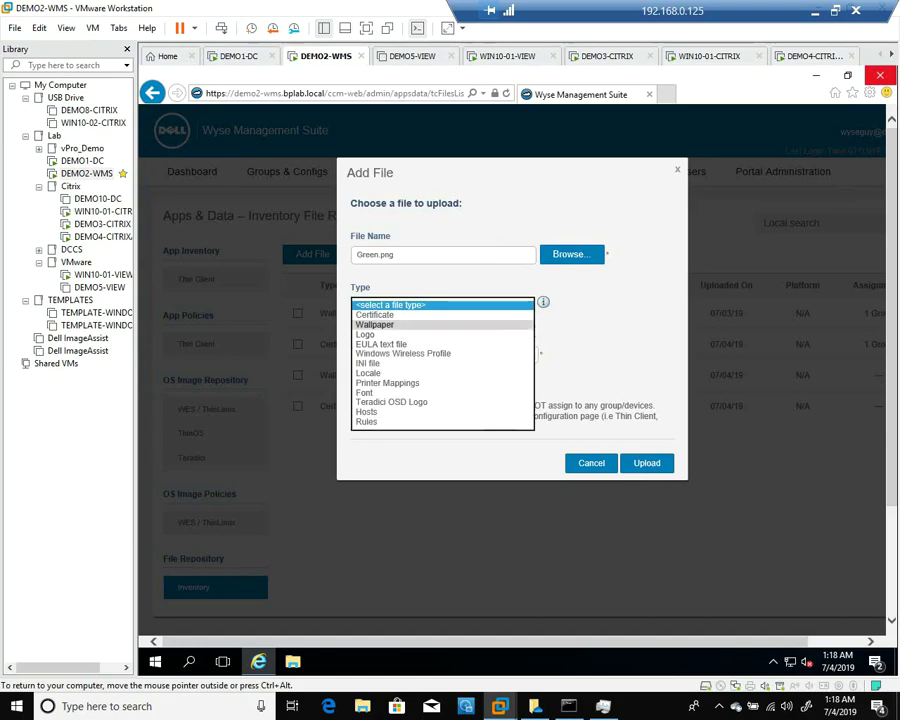
pyautogui.click(375, 324)
pyautogui.press('Tab')
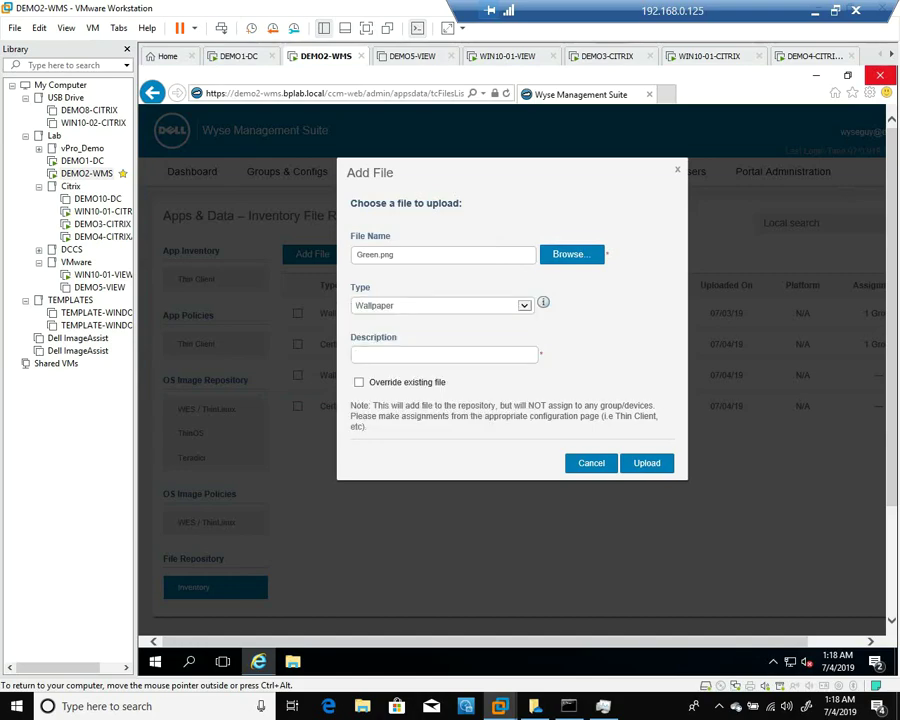
pyautogui.write('Green Wallpaper')
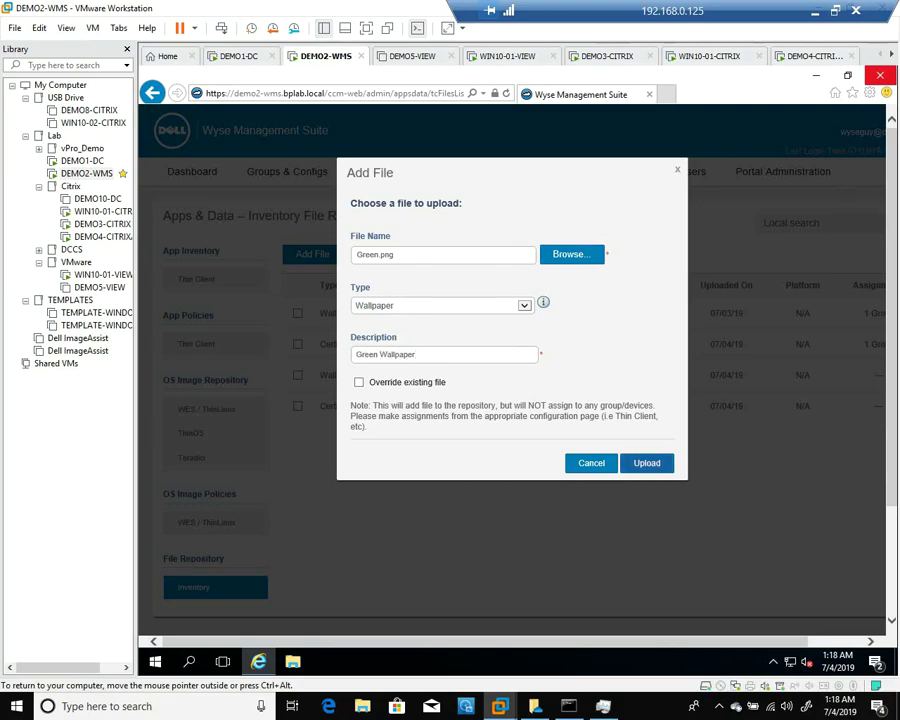
pyautogui.press('Return')
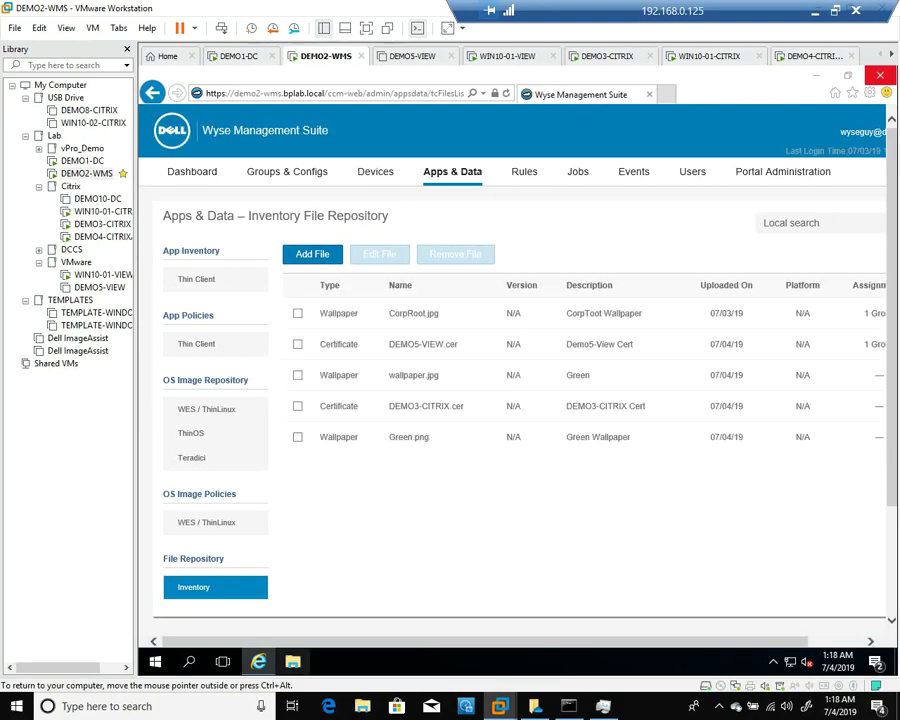
# Preview Green.png in Paint, close it and Explorer, and return to CitrixVAD's Groups & Configs
pyautogui.press('super+e')
pyautogui.click(301, 302)
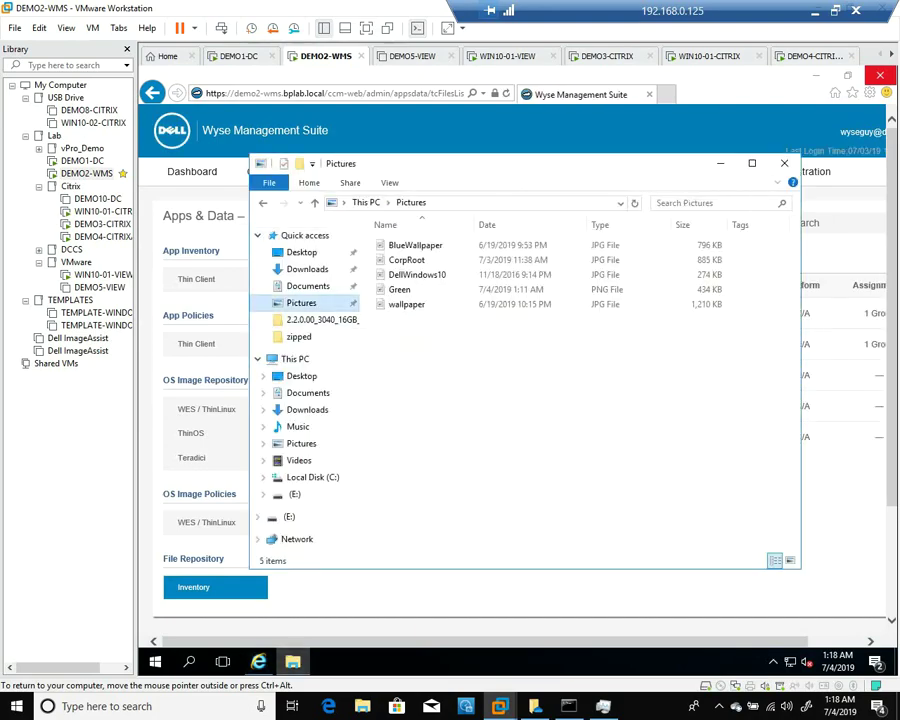
pyautogui.doubleClick(402, 222)
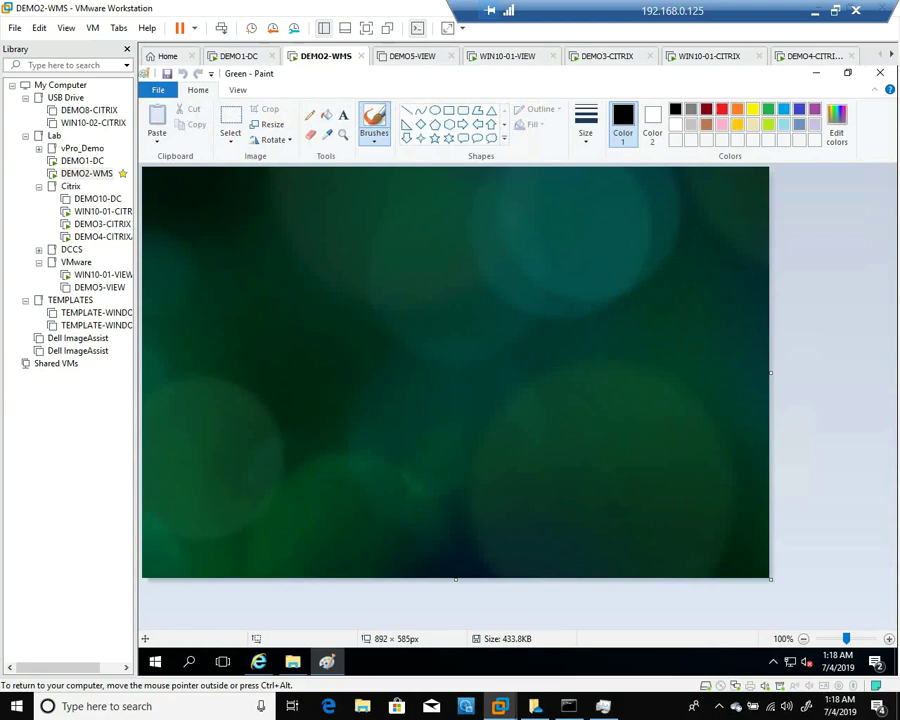
pyautogui.hotkey('alt', 'F4')
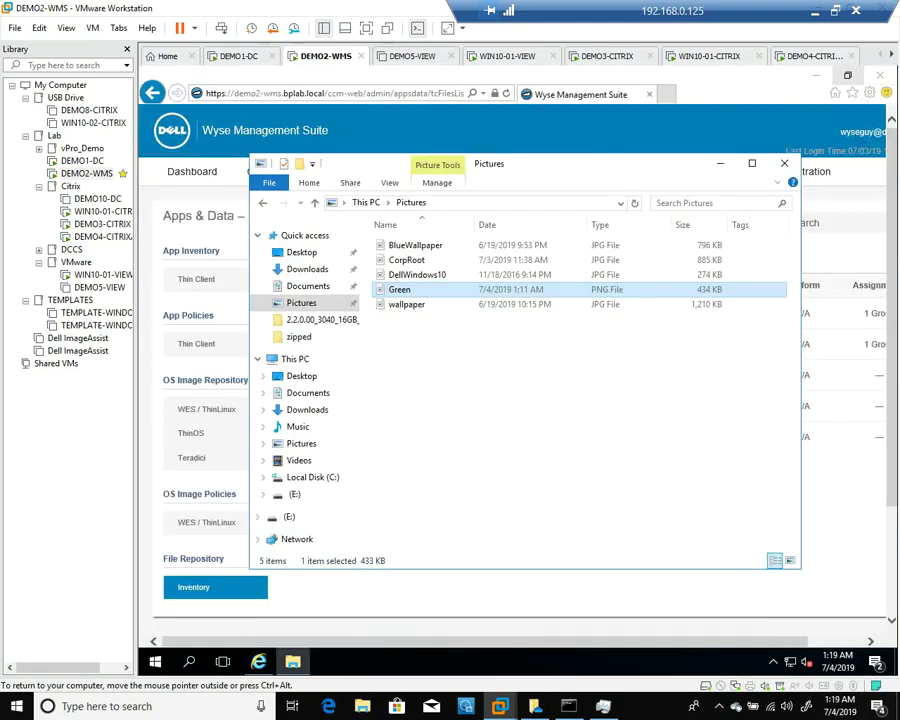
pyautogui.click(784, 163)
pyautogui.click(288, 171)
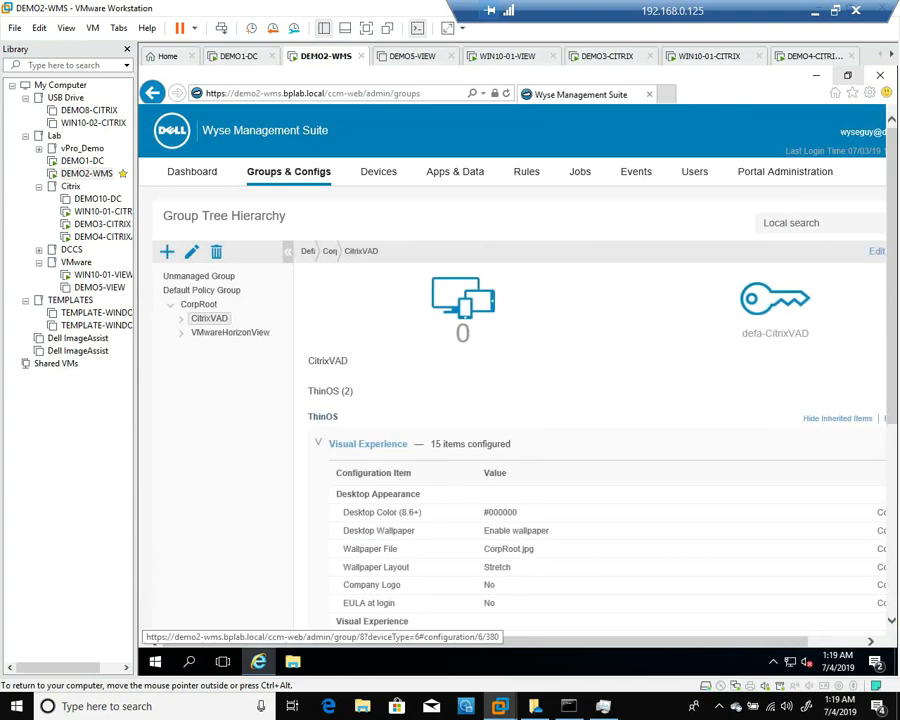
# In Visual Experience, enable the desktop wallpaper and set Green.png as the wallpaper file
pyautogui.click(368, 443)
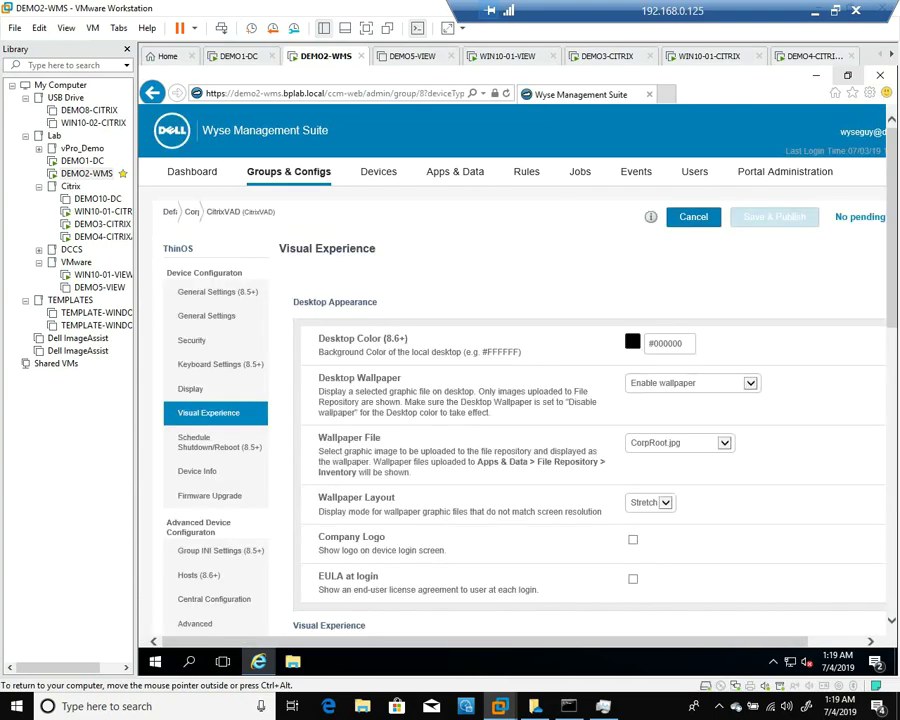
pyautogui.click(692, 383)
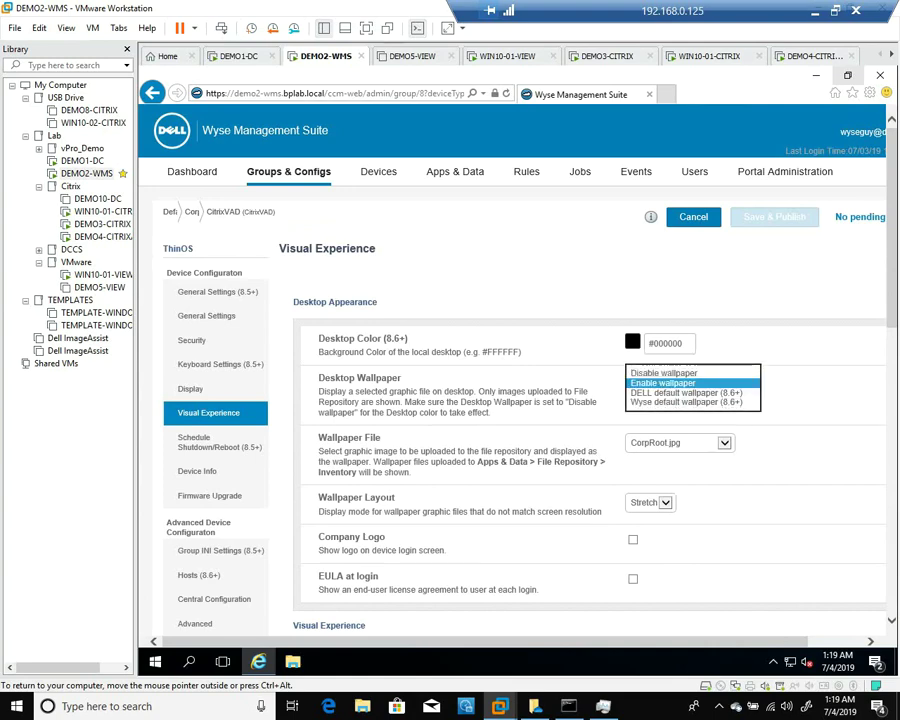
pyautogui.press('Return')
pyautogui.click(679, 442)
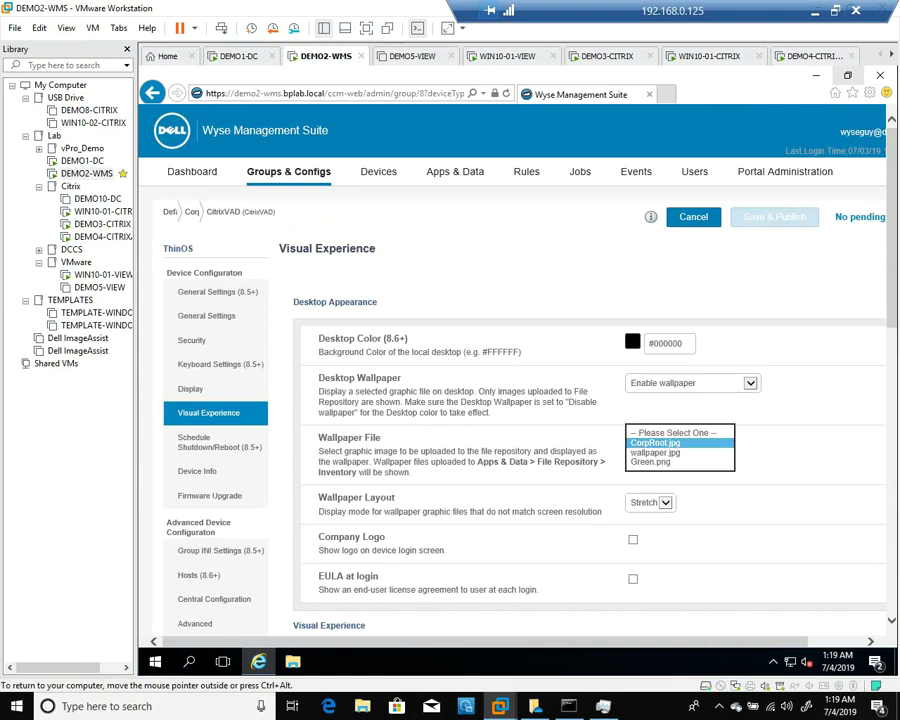
pyautogui.click(650, 461)
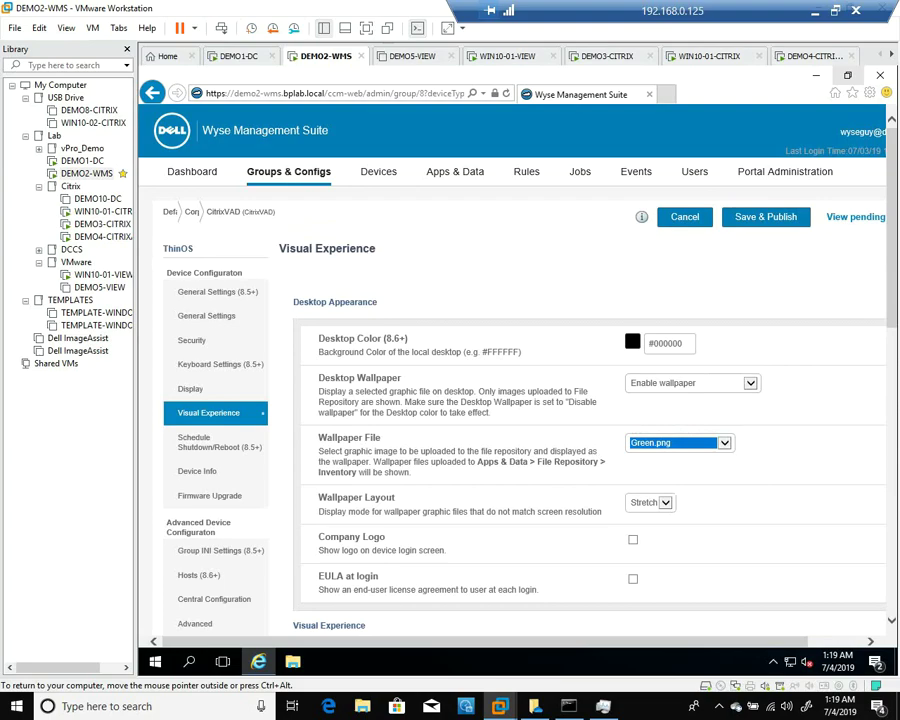
# Set Classic Desktop vs Zero Launchpad to Citrix and publish the policy
pyautogui.scroll(-2, 590, 400)
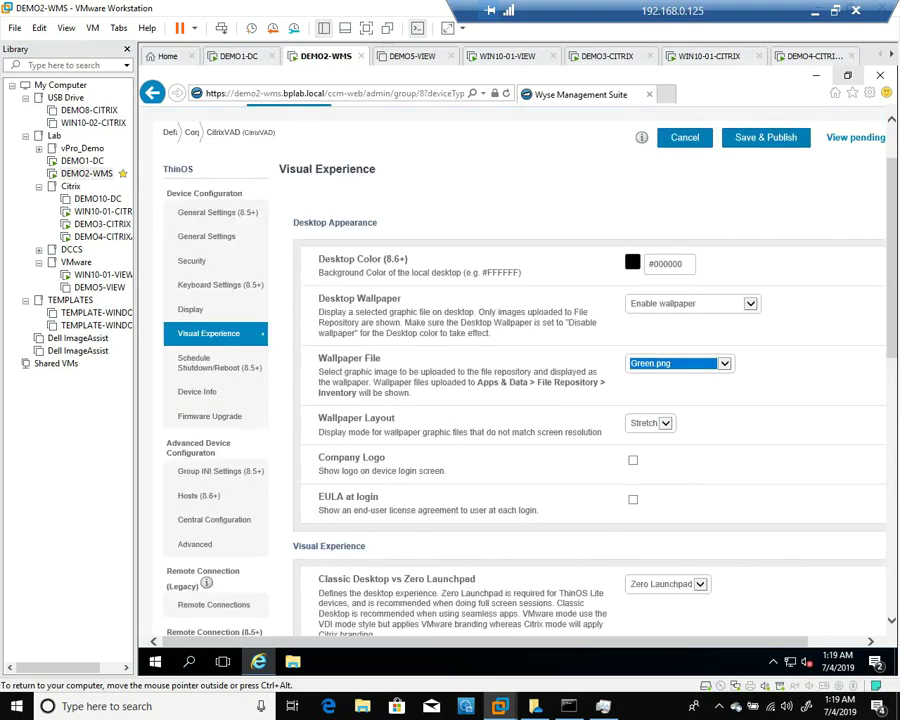
pyautogui.scroll(-5, 590, 400)
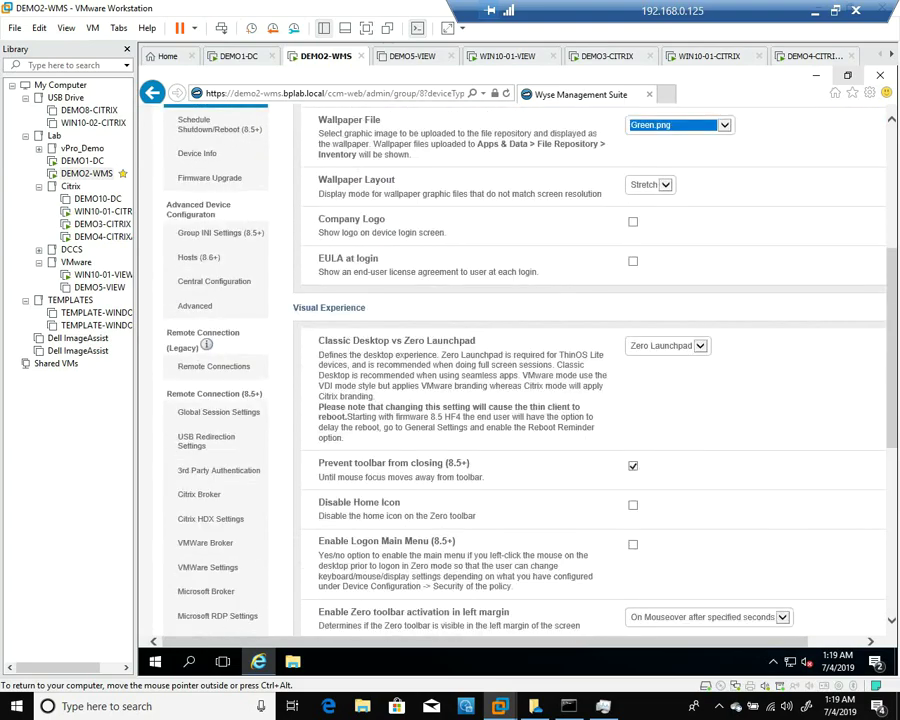
pyautogui.click(665, 345)
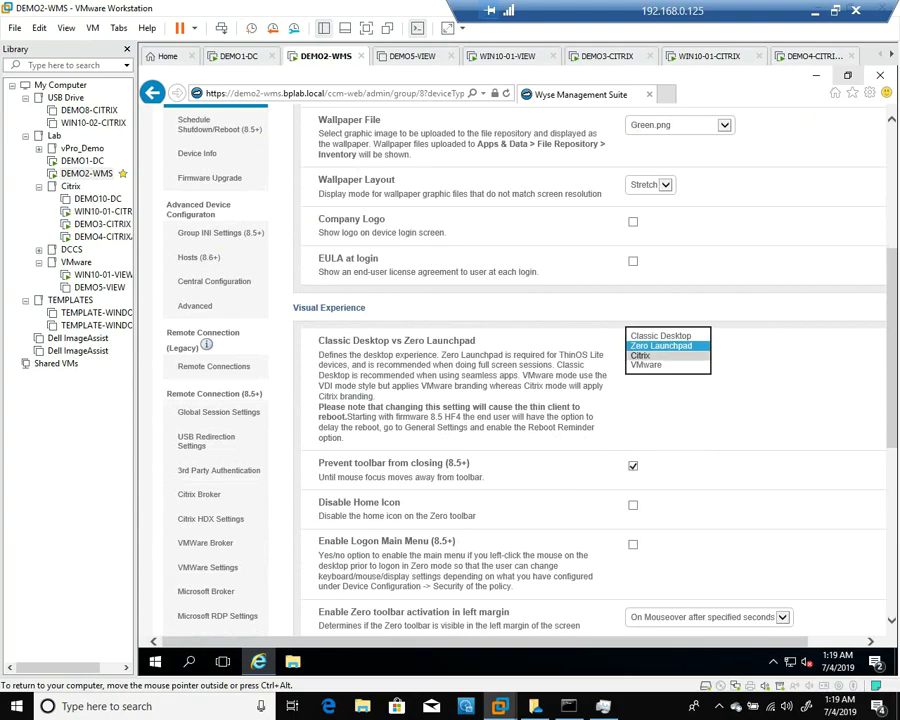
pyautogui.click(645, 356)
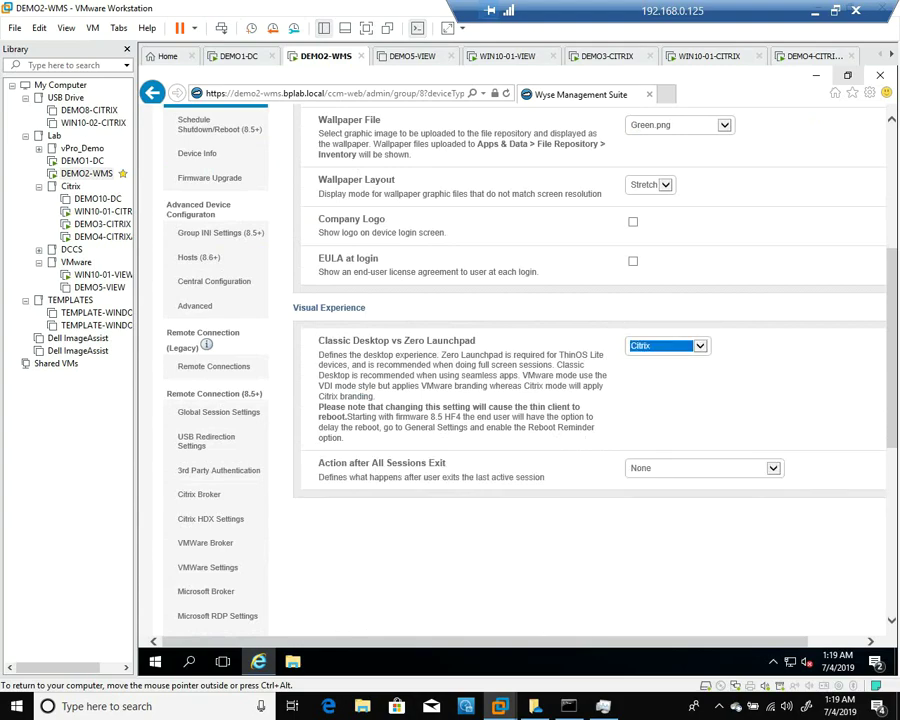
pyautogui.scroll(6, 590, 400)
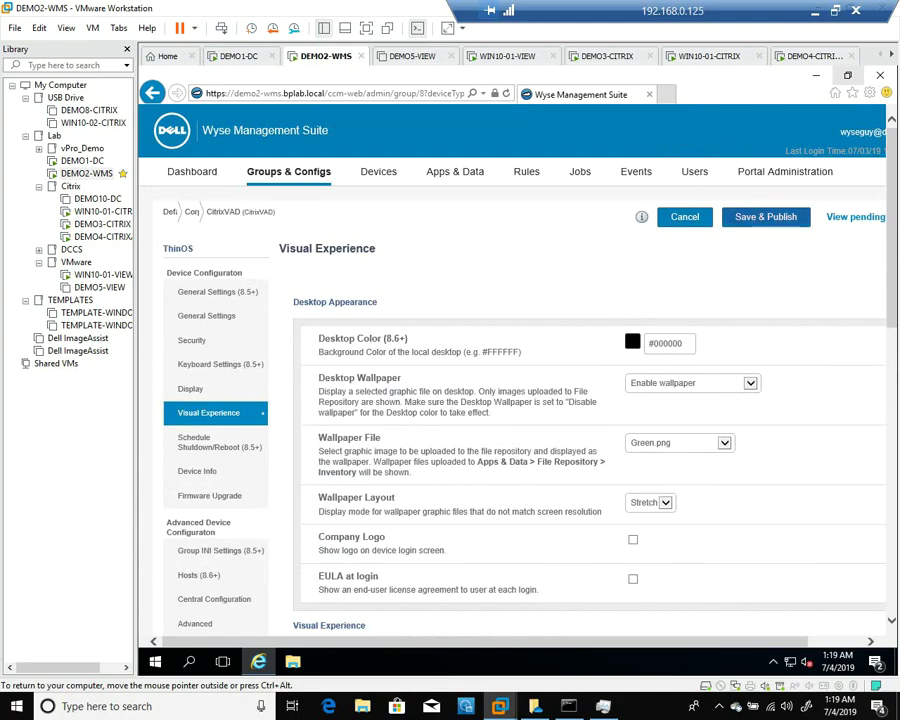
pyautogui.click(766, 216)
pyautogui.press('Return')
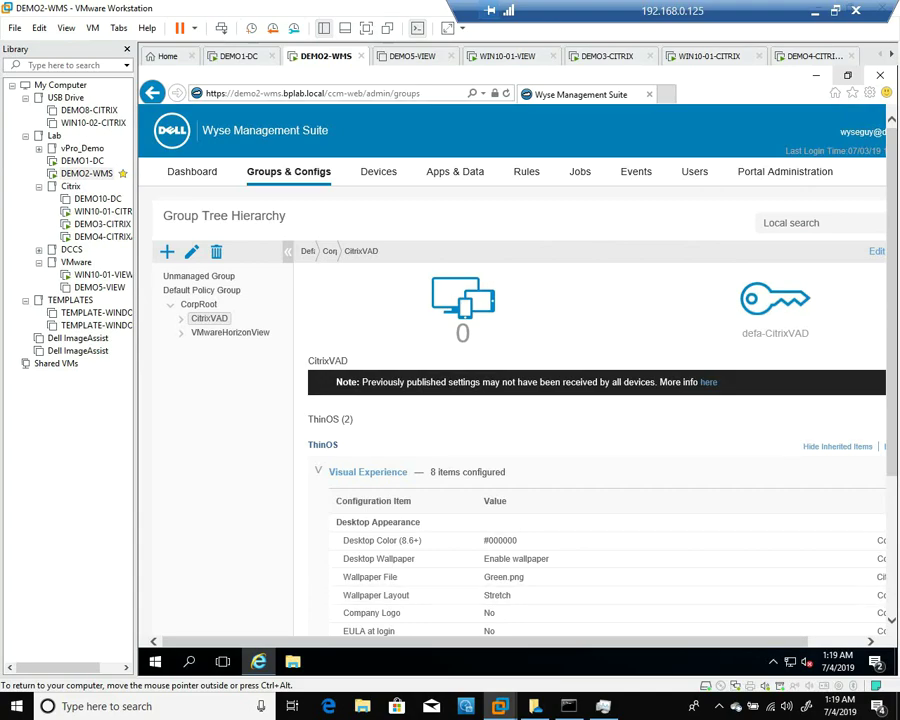
# Make the VM full screen and open CitrixVAD's ThinOS policy editor
pyautogui.hscroll(2, 512, 400)
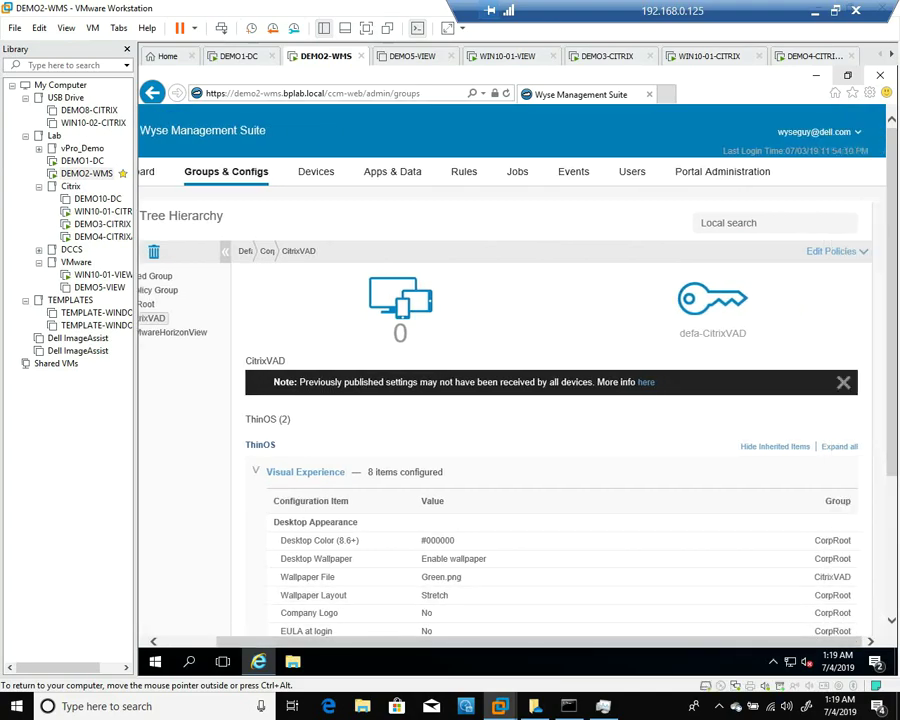
pyautogui.hotkey('ctrl', 'alt', 'Return')
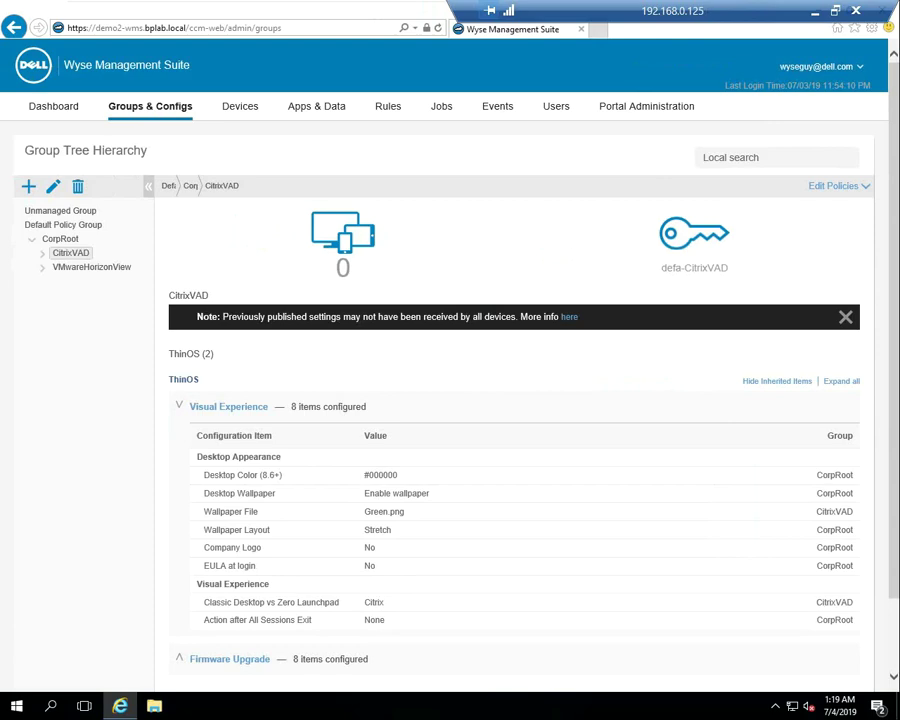
pyautogui.click(836, 186)
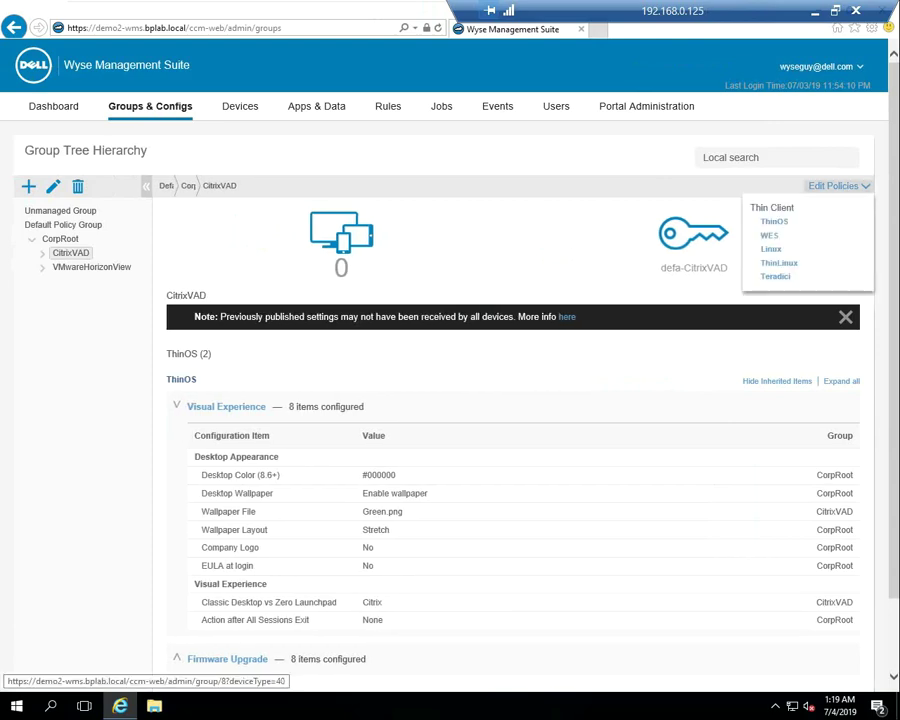
pyautogui.click(774, 221)
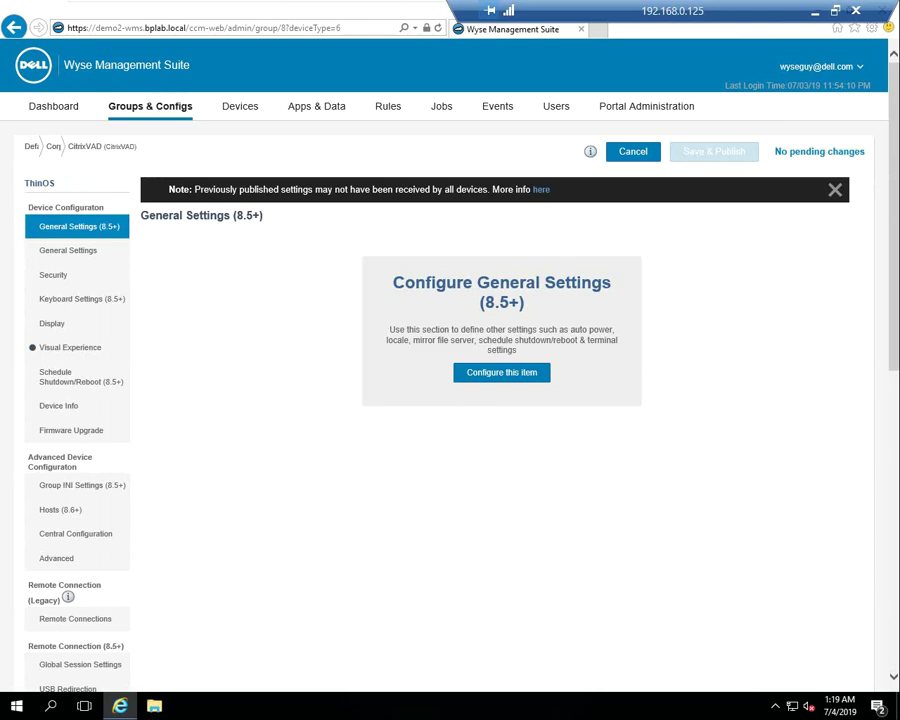
pyautogui.scroll(-2, 450, 400)
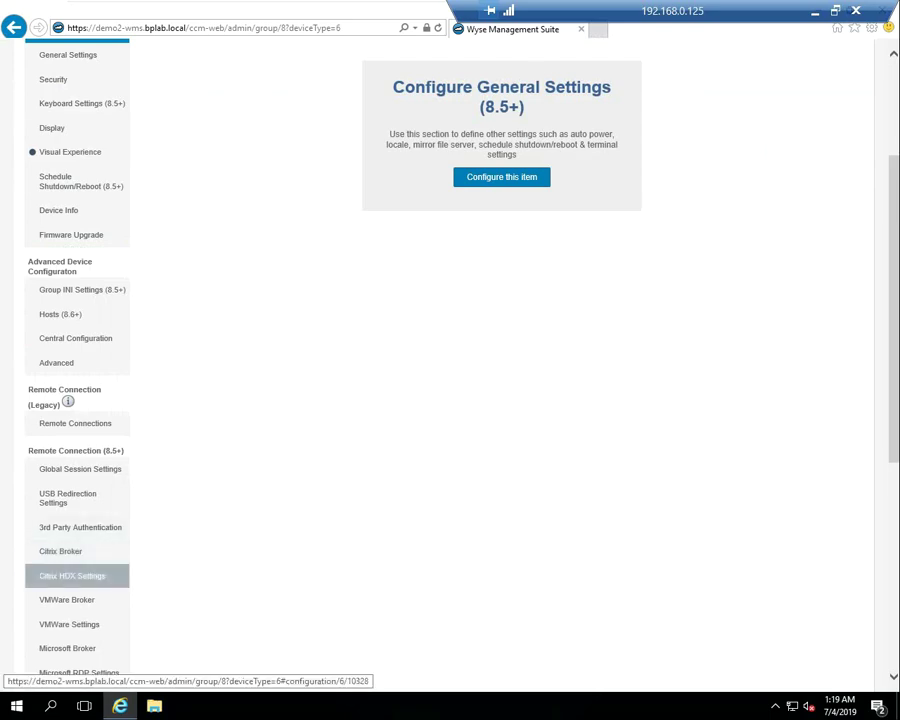
# Configure the Citrix Broker with the DEMO3-CITRIX StoreFront server address ending /CITRIX/STORE
pyautogui.click(60, 565)
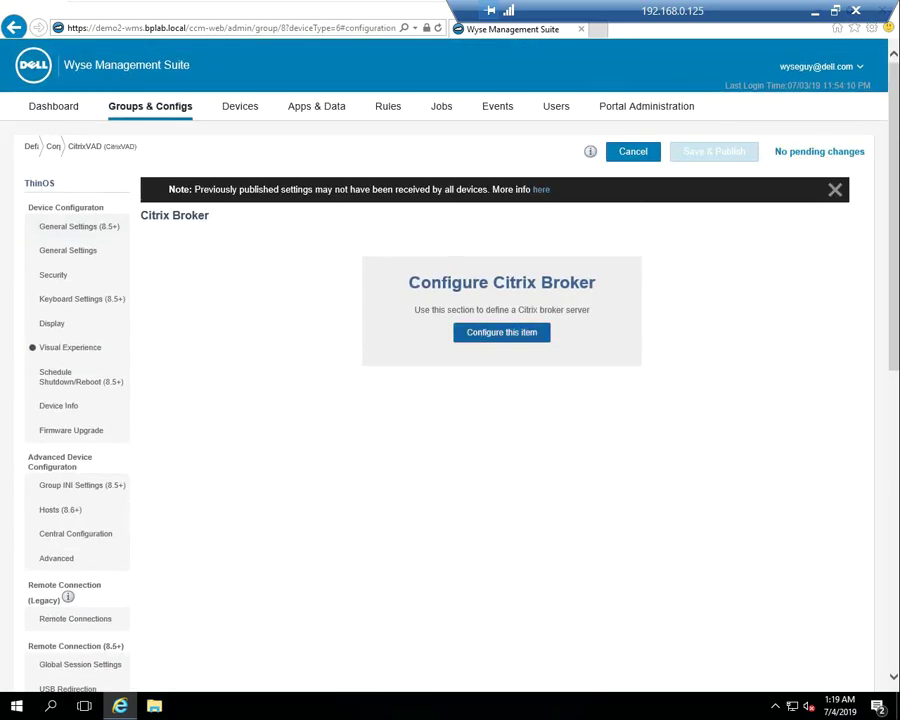
pyautogui.click(501, 331)
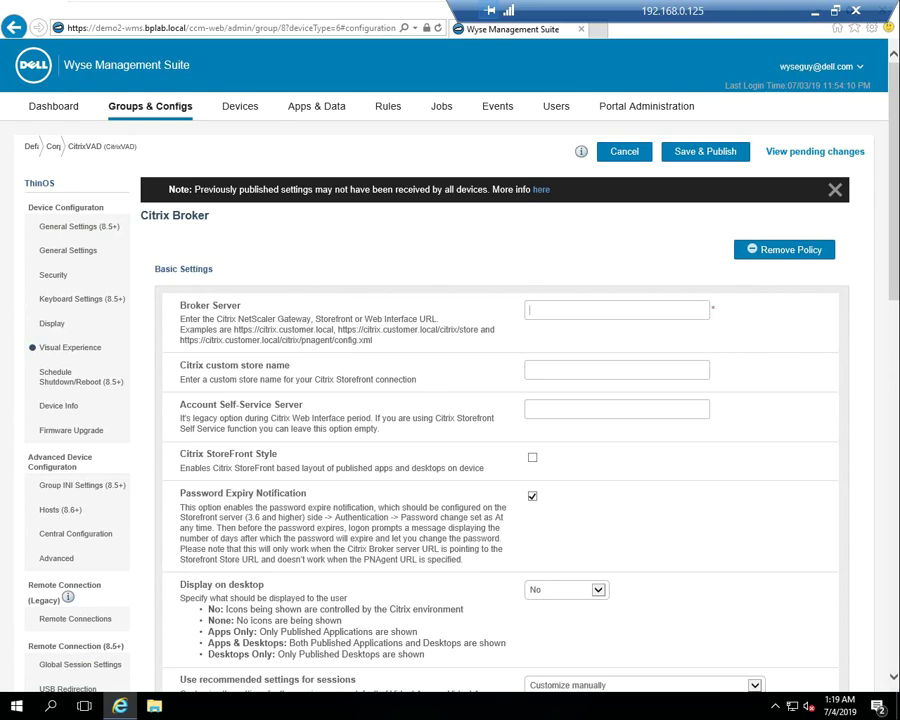
pyautogui.write('HTTPS://DEMO3-view.')
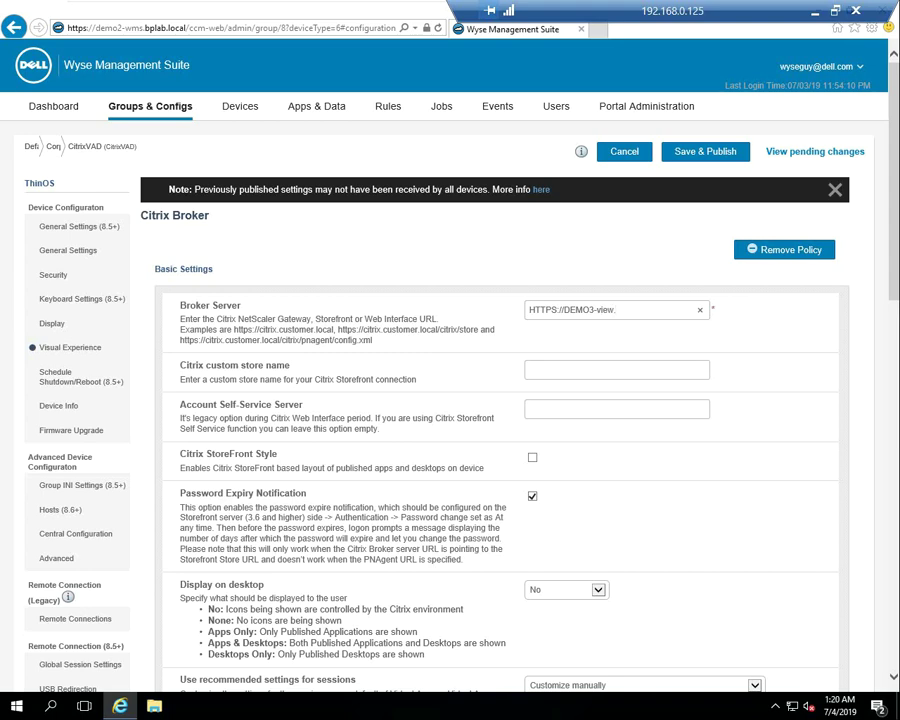
pyautogui.press('BackSpace')
pyautogui.press('BackSpace')
pyautogui.press('BackSpace')
pyautogui.press('BackSpace')
pyautogui.press('BackSpace')
pyautogui.write('CITRIX.BPLAB.LOCA/STORE')
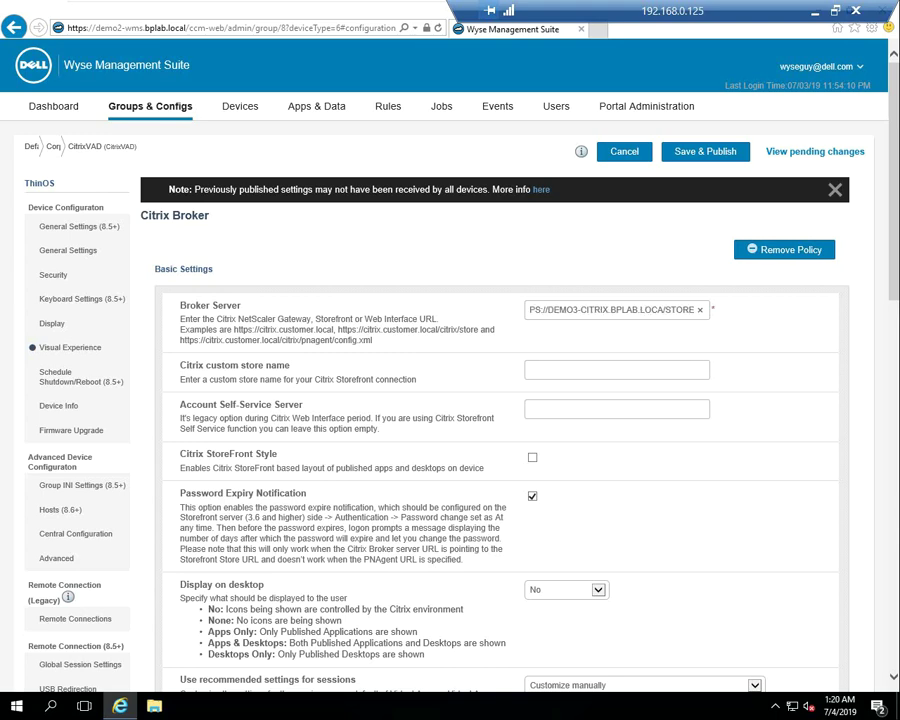
pyautogui.press('BackSpace')
pyautogui.press('BackSpace')
pyautogui.press('BackSpace')
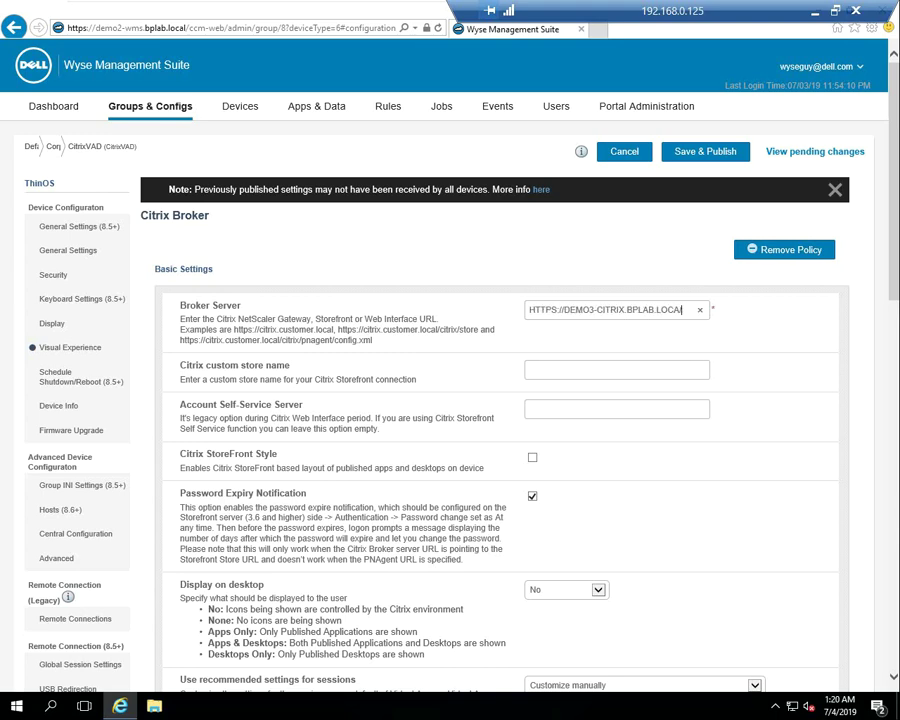
pyautogui.write('/CITRIX')
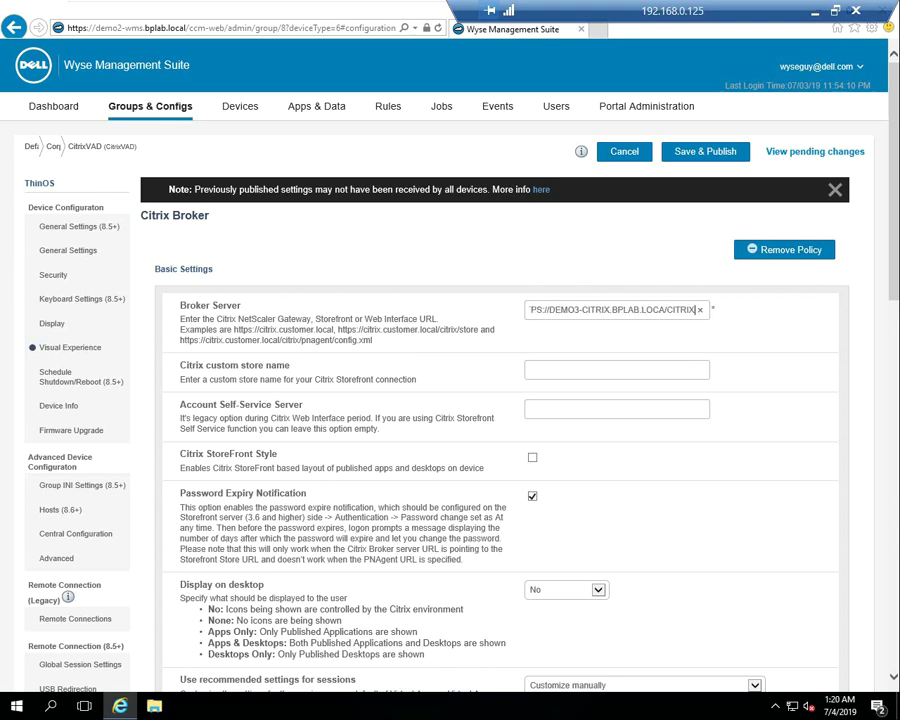
pyautogui.write('/STORE')
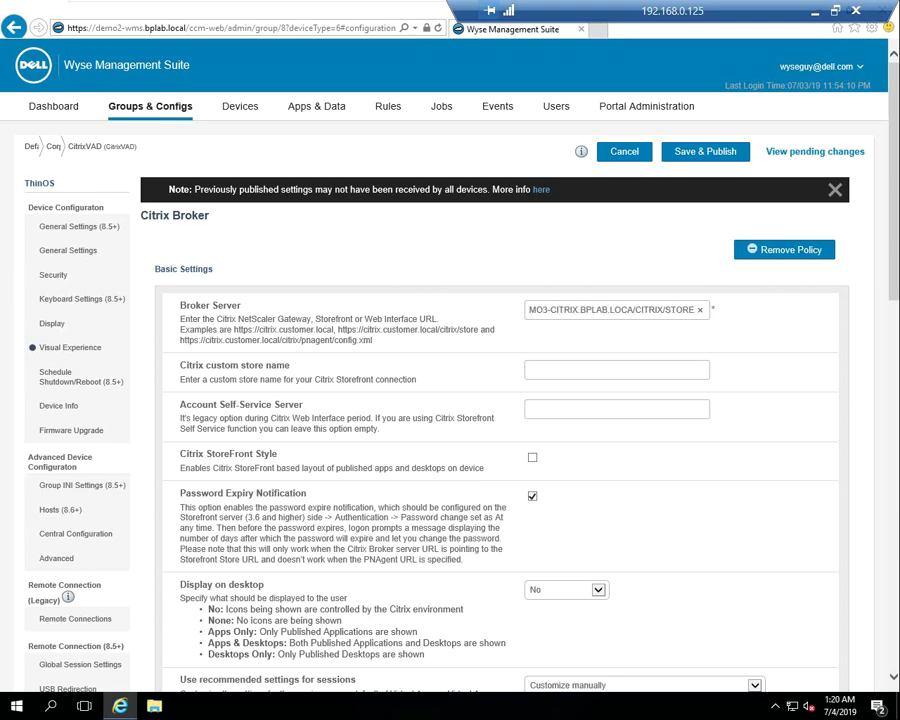
pyautogui.press('Tab')
# Enable Citrix StoreFront Style and publish the Citrix Broker settings
pyautogui.click(532, 457)
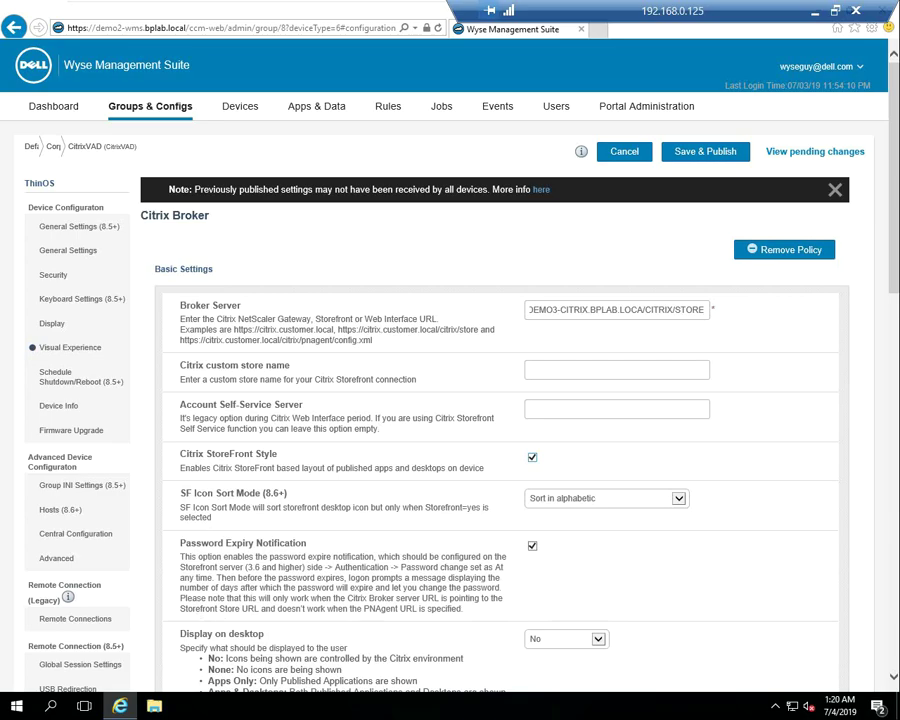
pyautogui.scroll(-1, 450, 400)
pyautogui.scroll(1, 450, 400)
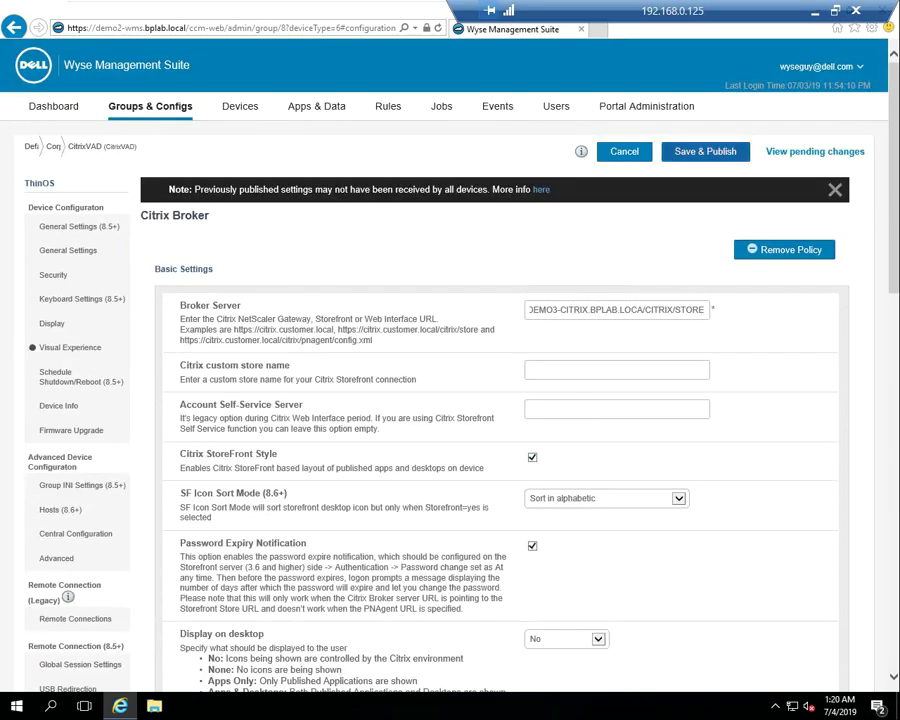
pyautogui.click(705, 151)
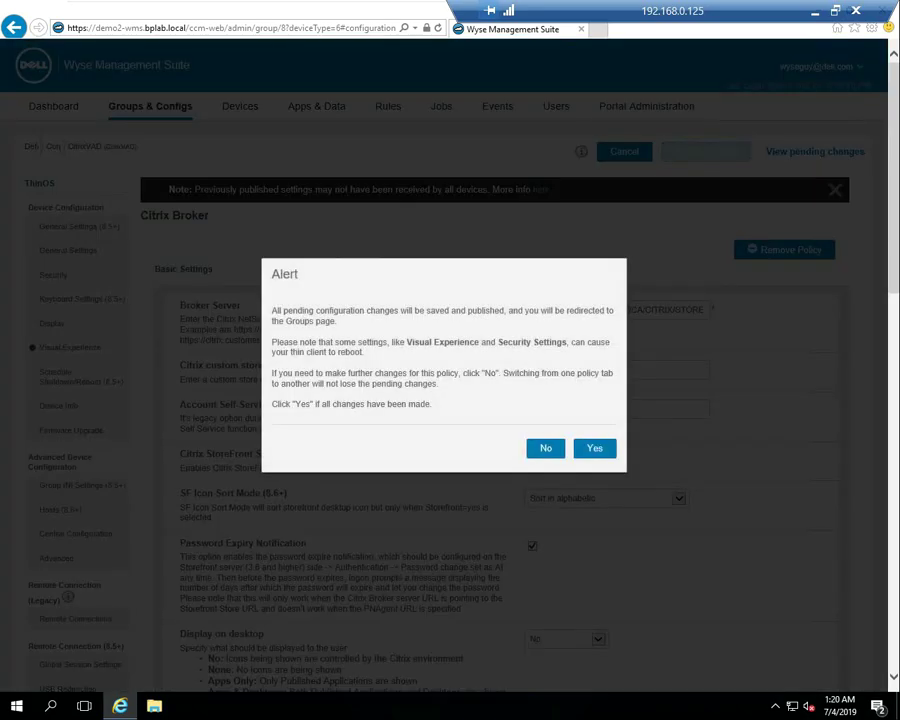
pyautogui.press('Return')
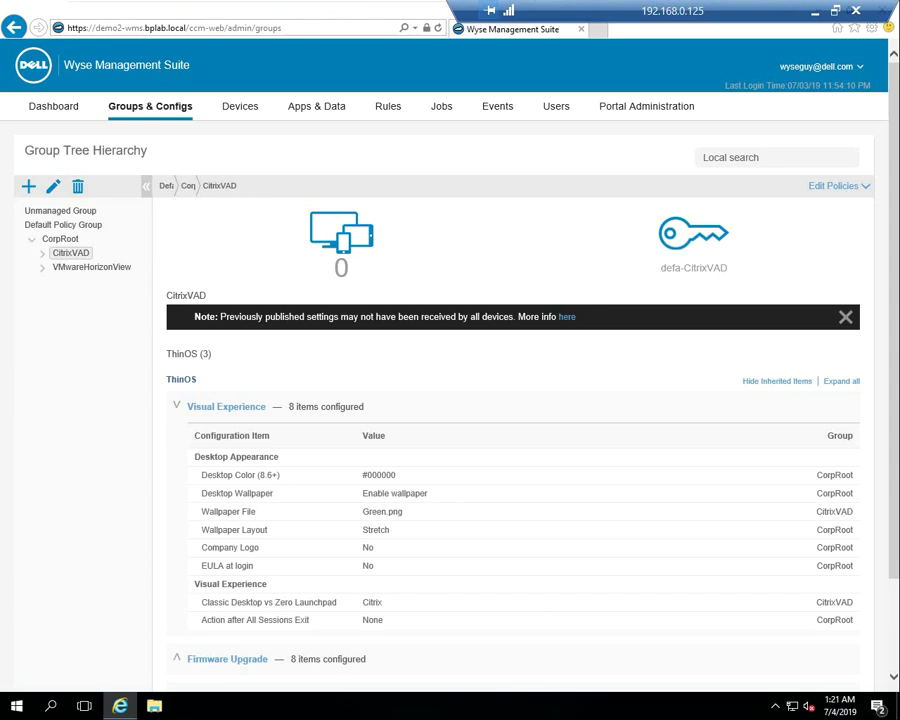
# Open the Security category of CitrixVAD's ThinOS policy for configuration
pyautogui.click(833, 185)
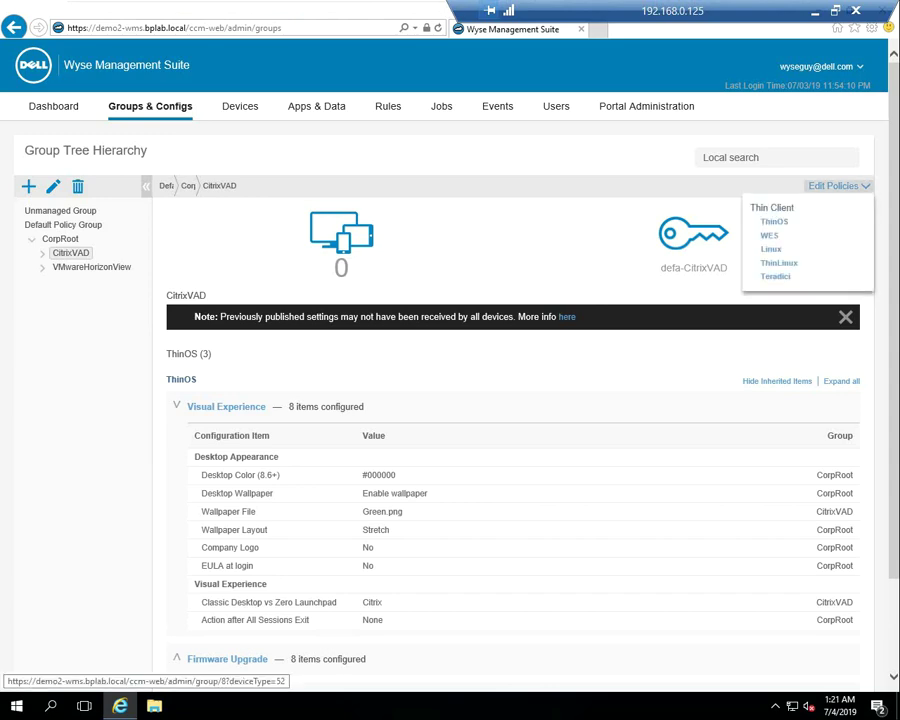
pyautogui.click(774, 221)
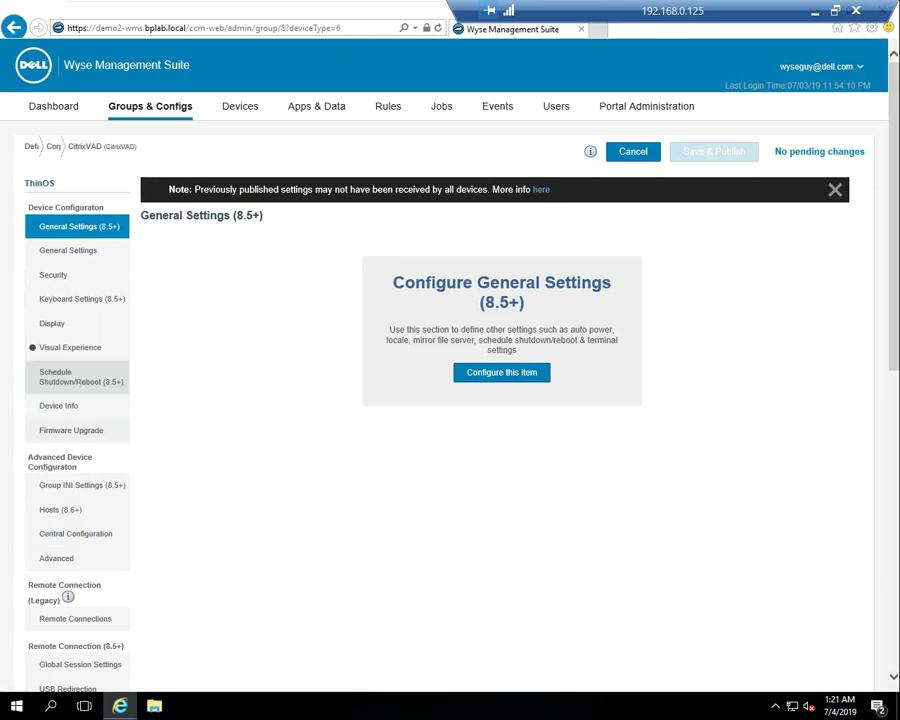
pyautogui.click(53, 274)
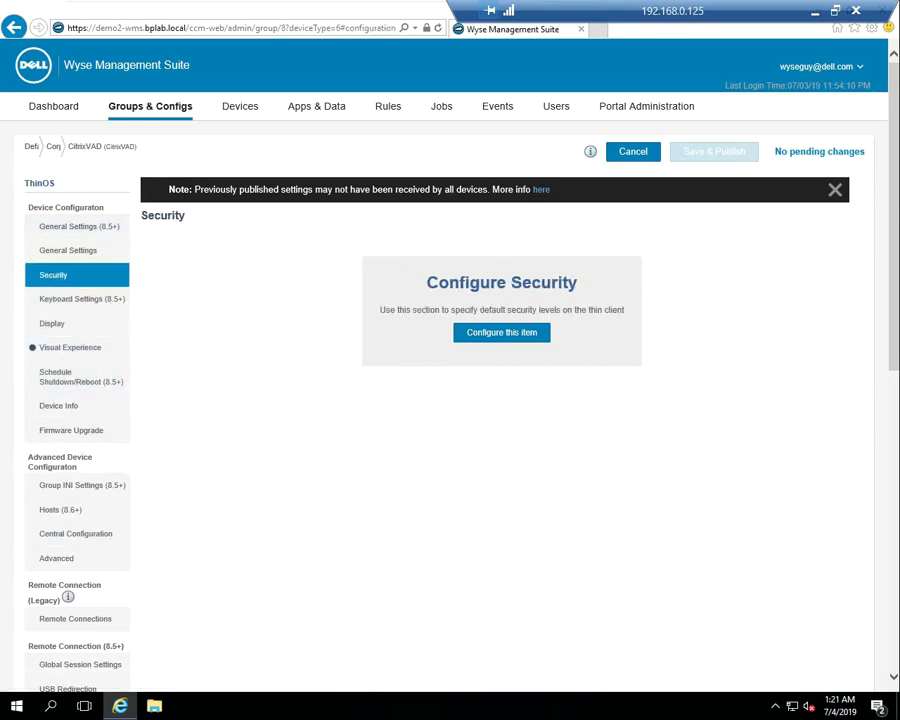
pyautogui.click(501, 332)
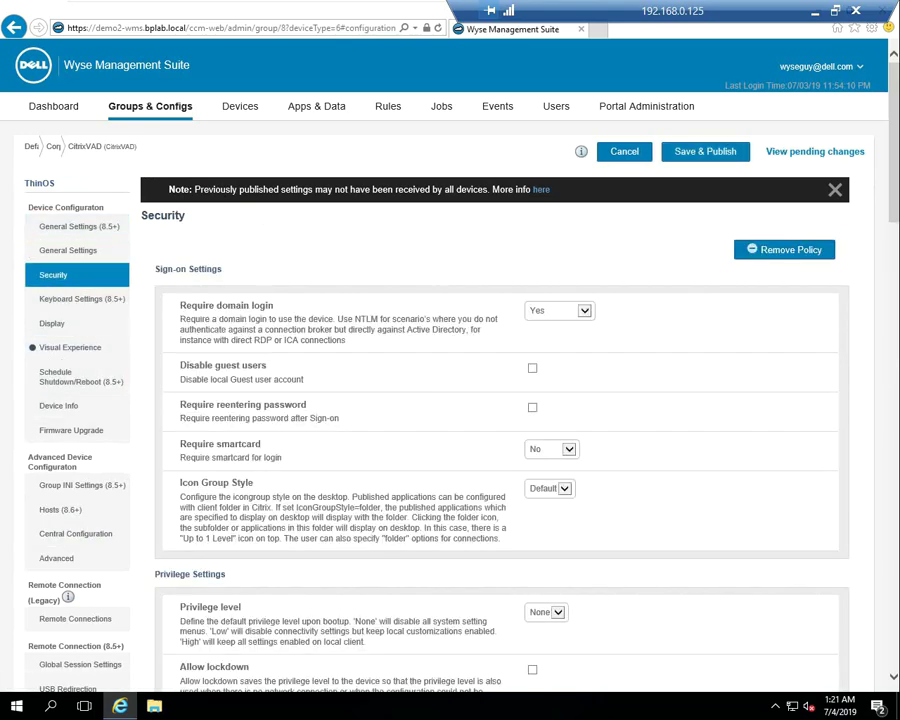
pyautogui.scroll(-3, 500, 400)
pyautogui.scroll(-1, 500, 400)
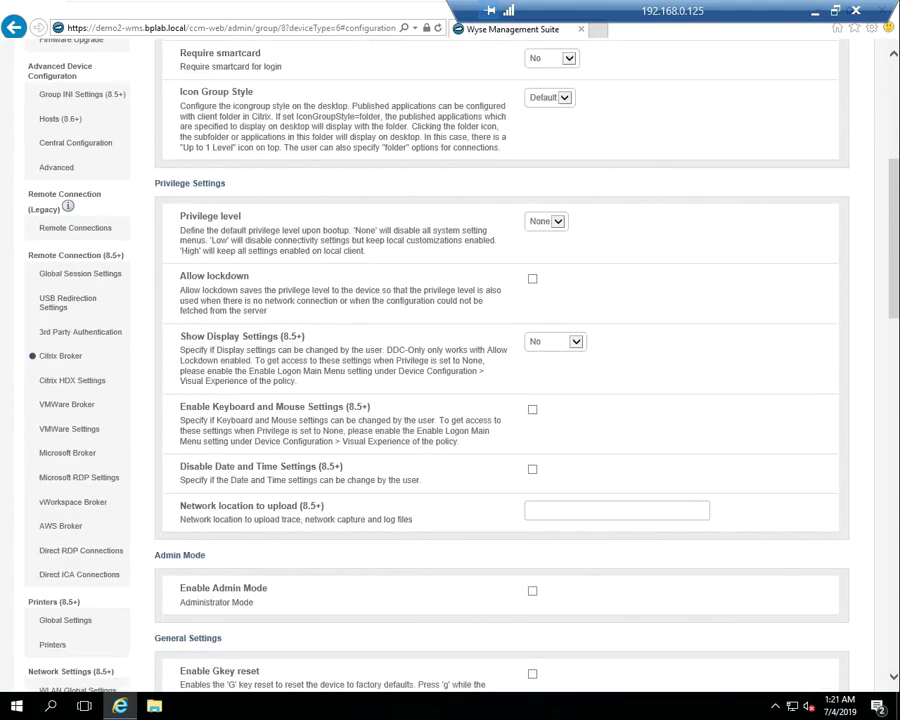
pyautogui.scroll(-1, 500, 400)
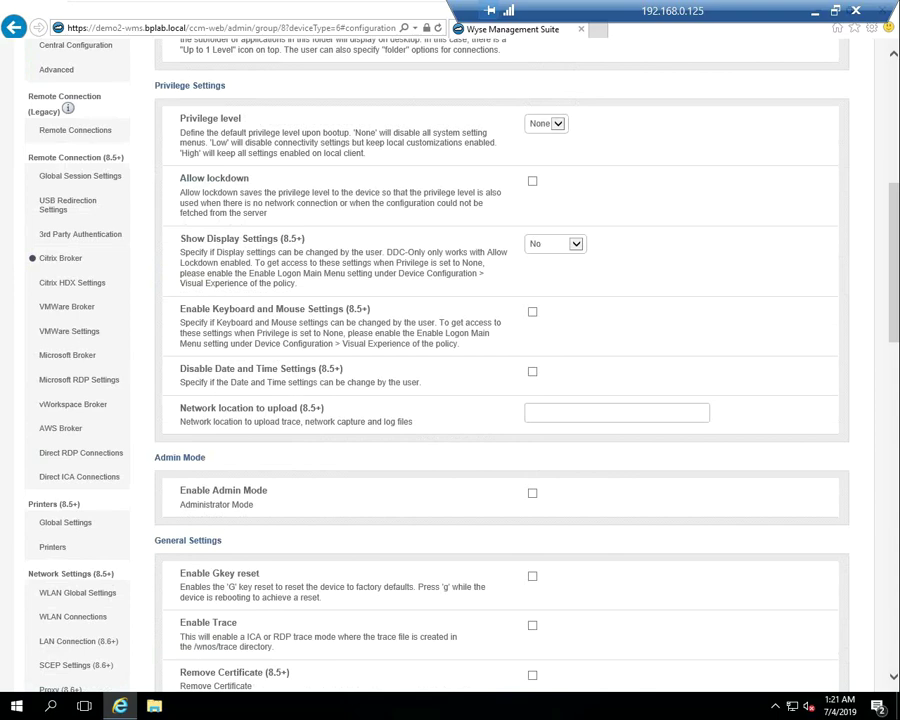
# Enable Admin Mode with user name ADMIN, an administrator password, and encrypted credentials
pyautogui.click(532, 493)
pyautogui.click(529, 534)
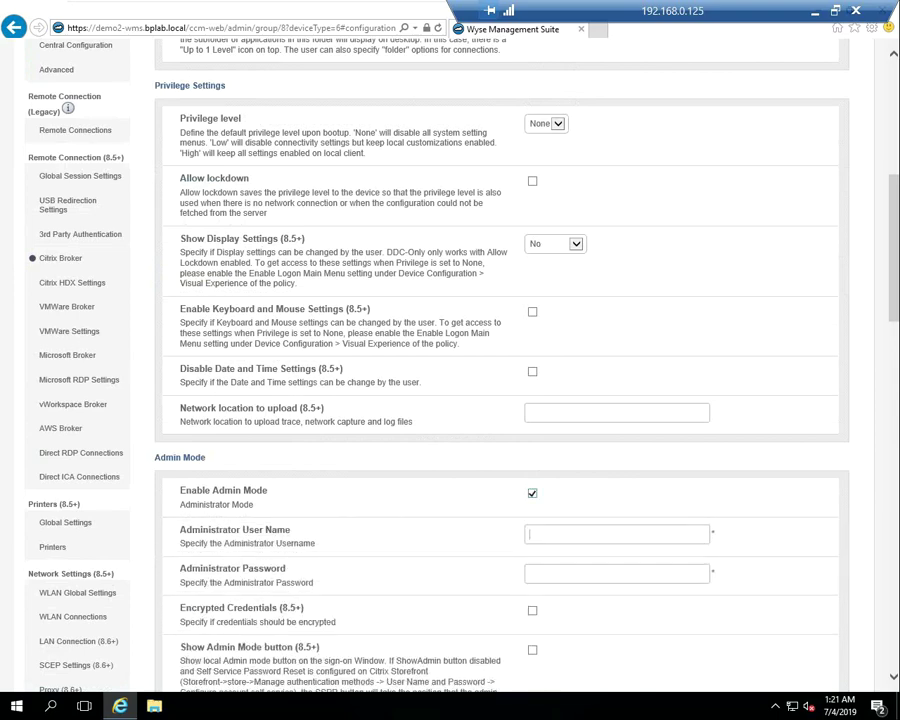
pyautogui.write('ADMIN')
pyautogui.hotkey('ctrl', 'a')
pyautogui.press('Tab')
pyautogui.write('pass1')
pyautogui.scroll(-1, 500, 400)
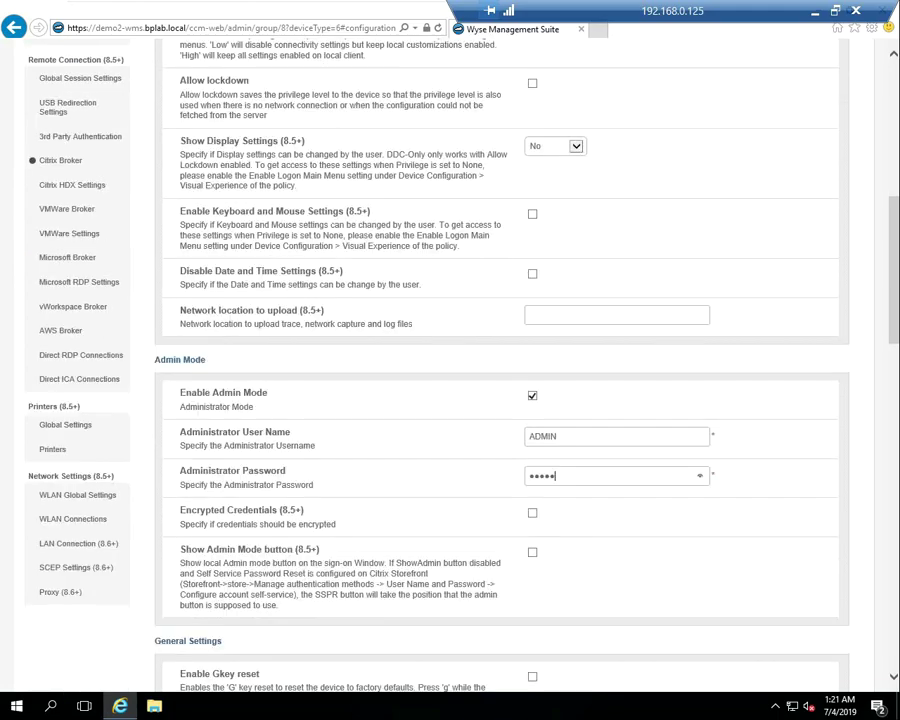
pyautogui.press('Tab')
pyautogui.press('space')
pyautogui.scroll(-2, 450, 400)
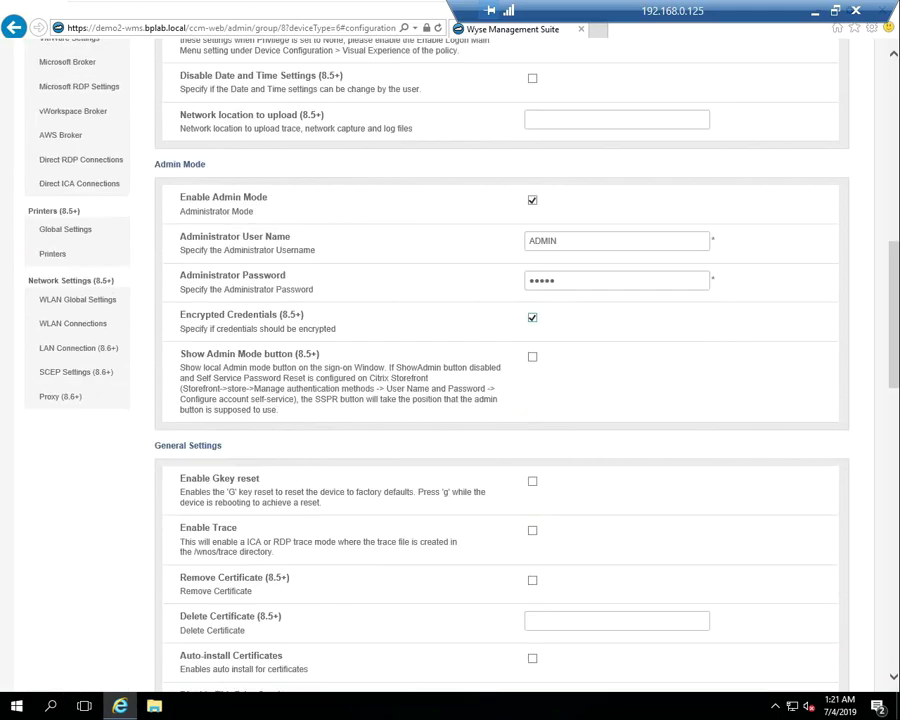
pyautogui.scroll(-1, 500, 400)
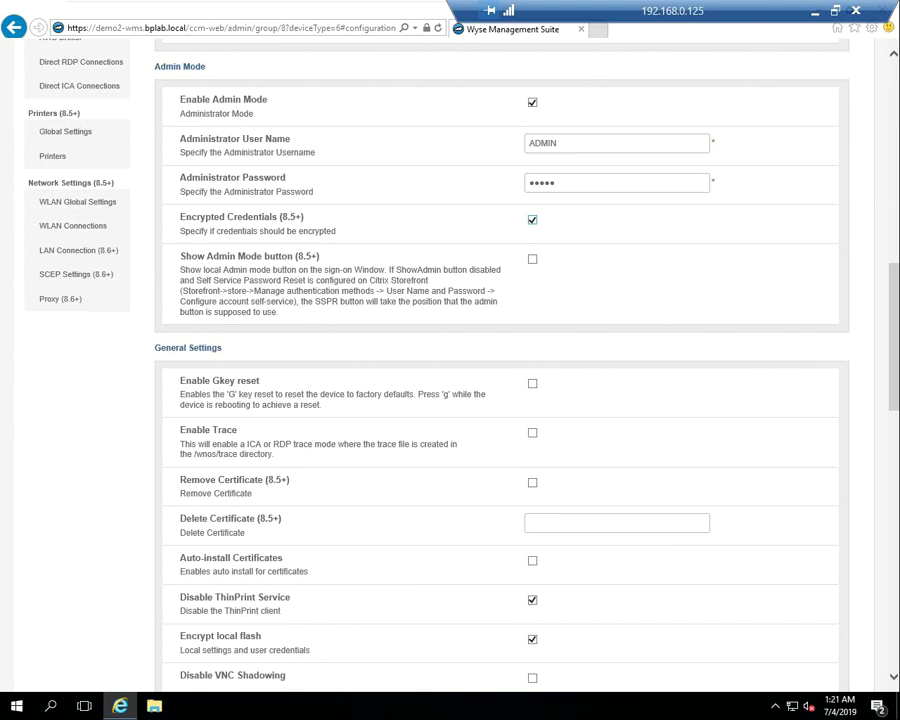
# Enable automatic certificate installation of DEMO3-CITRIX.cer
pyautogui.click(532, 560)
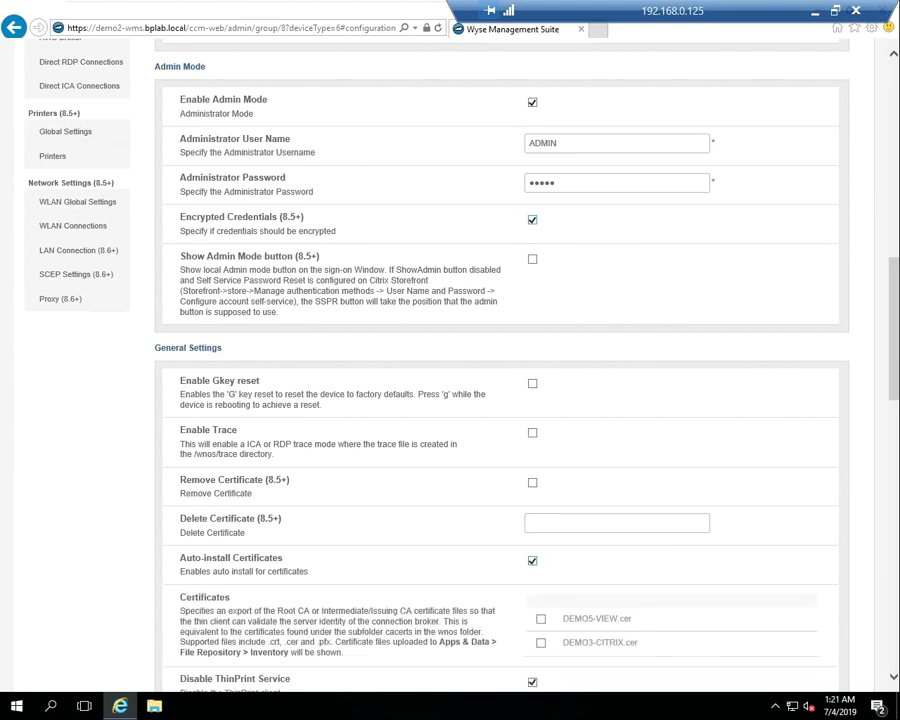
pyautogui.click(541, 642)
pyautogui.scroll(-2, 500, 400)
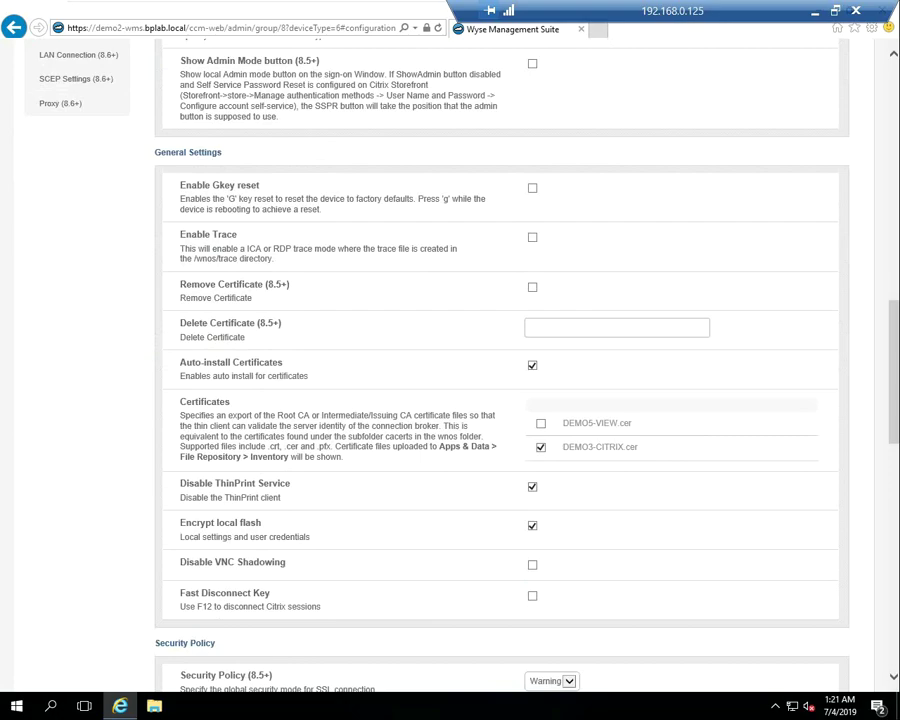
pyautogui.scroll(-2, 500, 400)
pyautogui.scroll(-1, 500, 400)
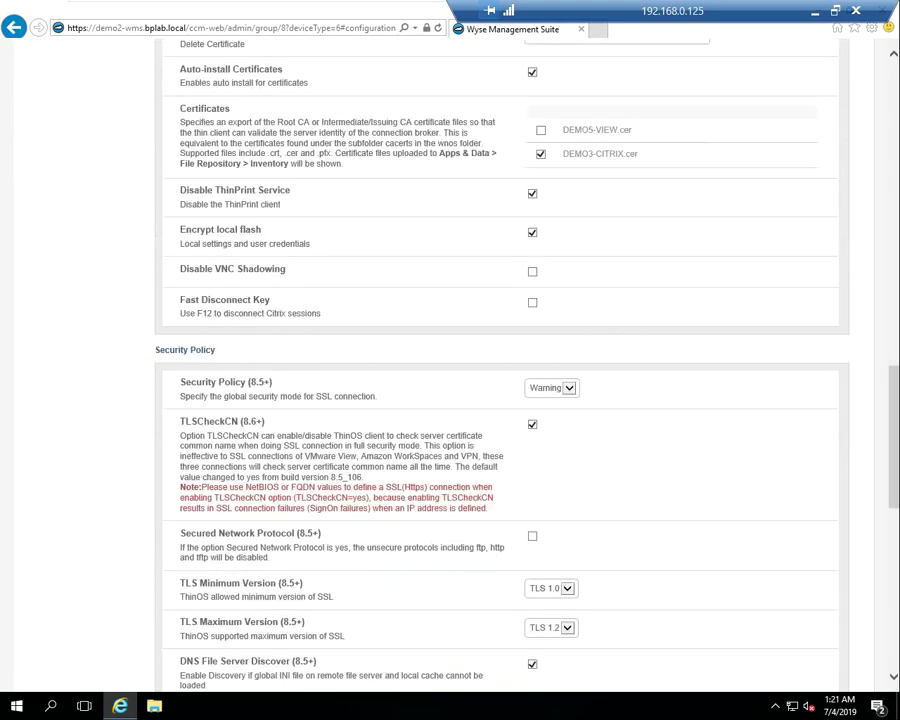
pyautogui.scroll(-2, 500, 400)
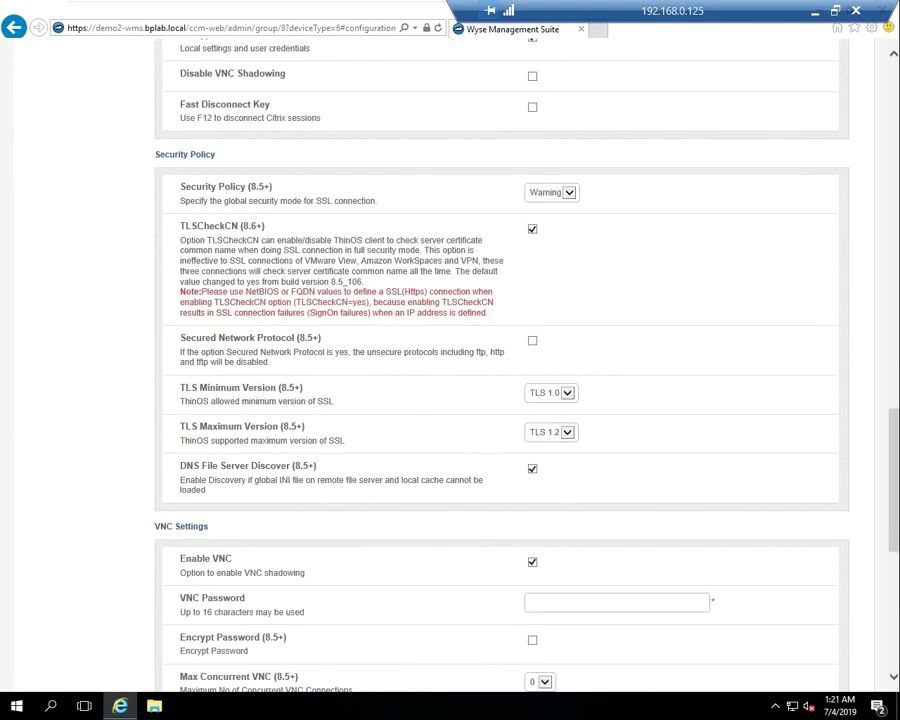
# Set an encrypted VNC password, turn on Quick Mode, and publish the Security settings
pyautogui.click(600, 602)
pyautogui.write('1234')
pyautogui.click(532, 640)
pyautogui.scroll(-2, 532, 640)
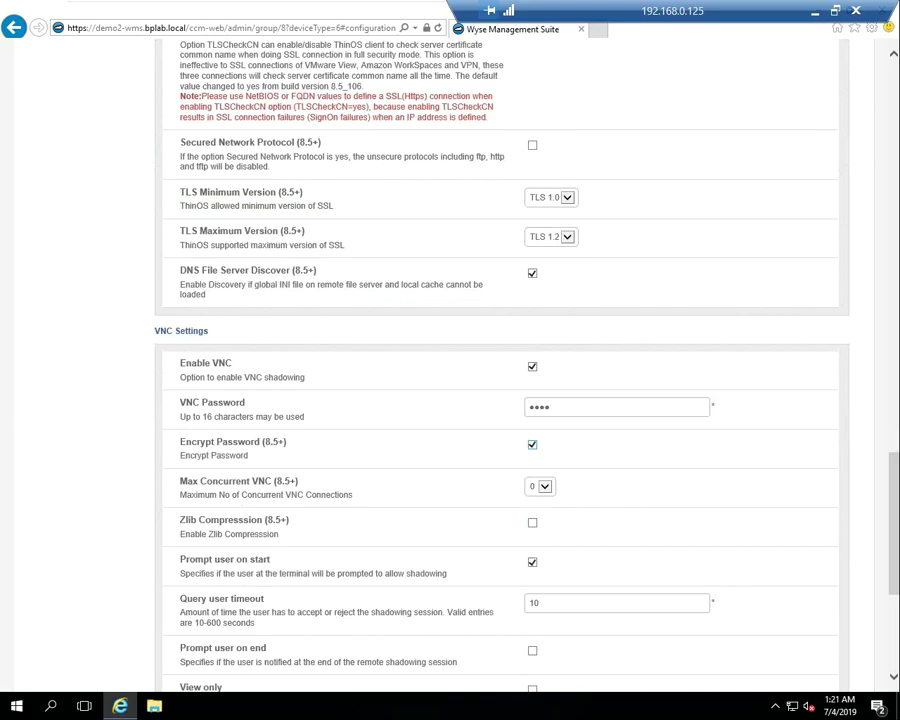
pyautogui.scroll(-2, 532, 640)
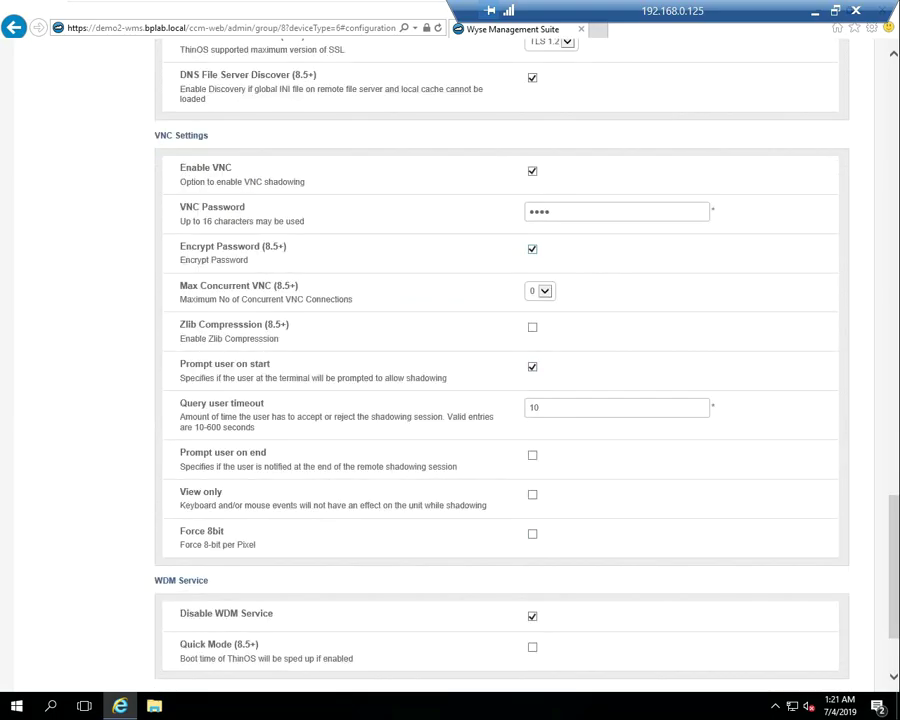
pyautogui.click(532, 647)
pyautogui.scroll(5, 500, 360)
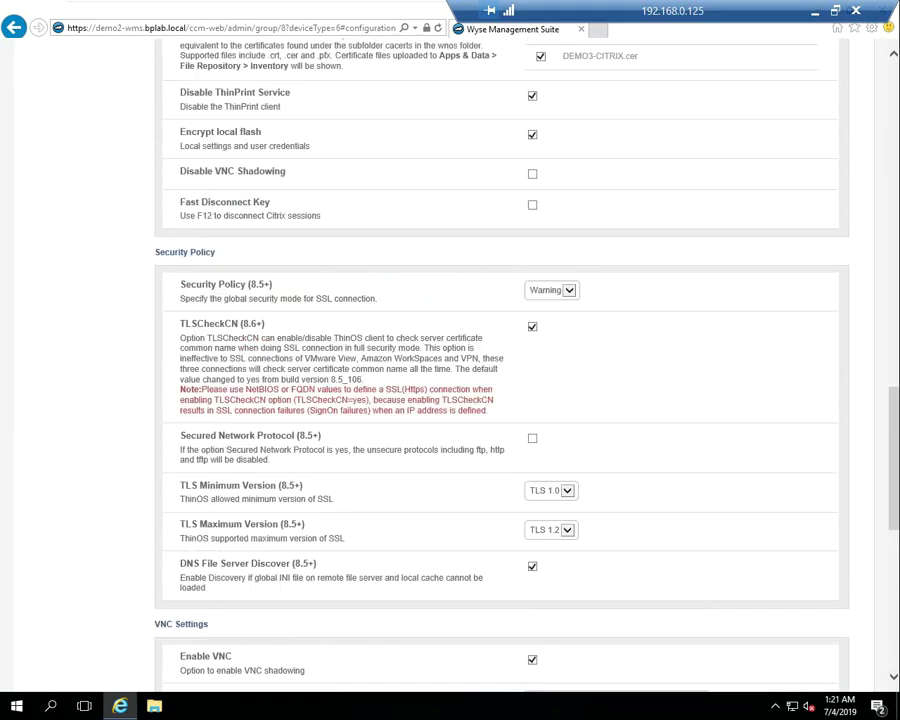
pyautogui.scroll(12, 500, 360)
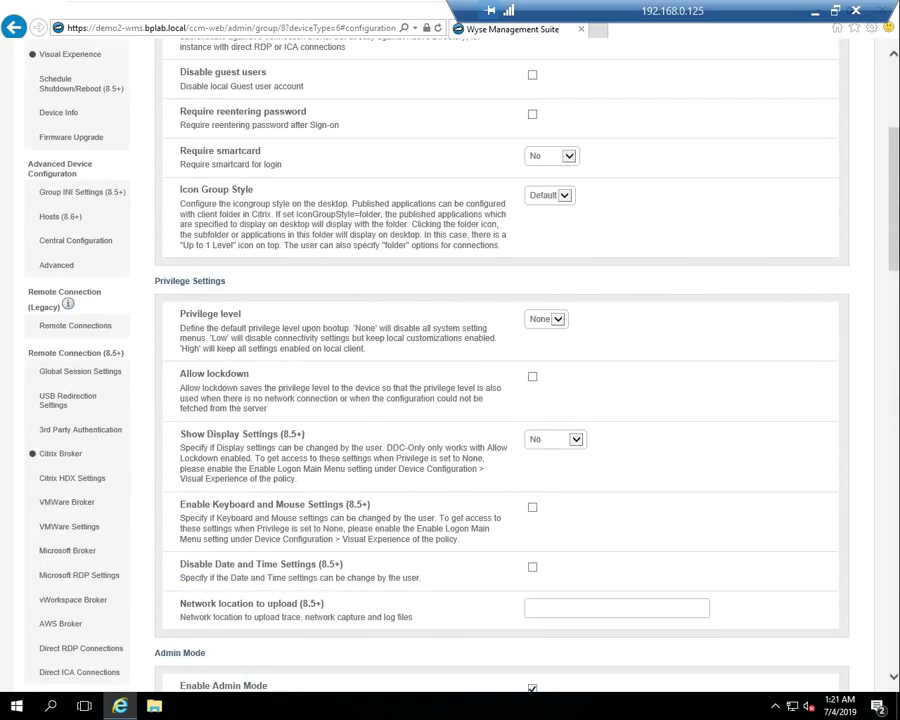
pyautogui.scroll(3, 500, 360)
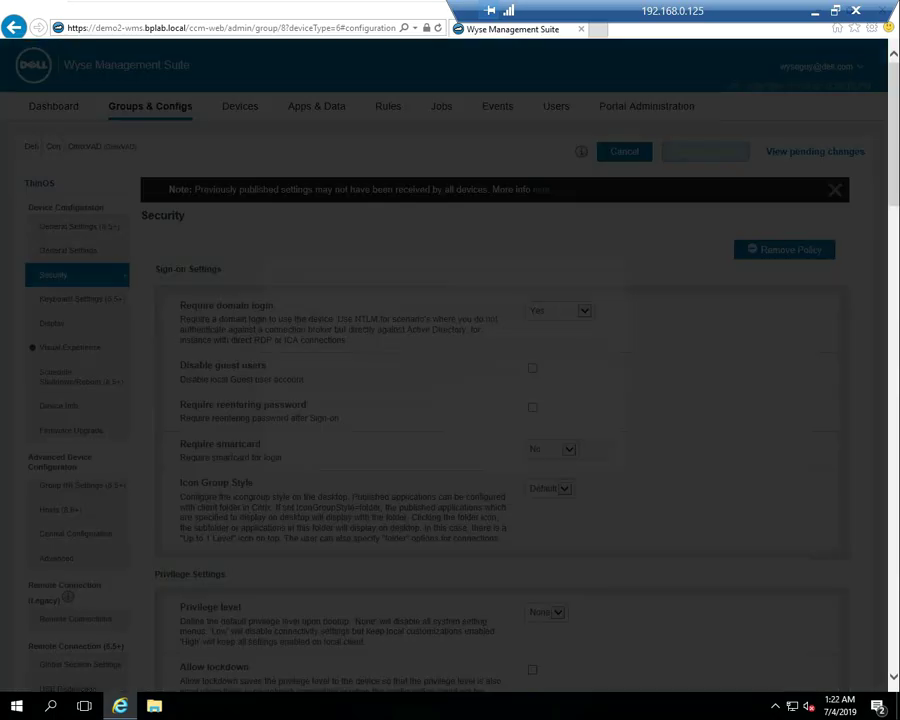
pyautogui.press('Return')
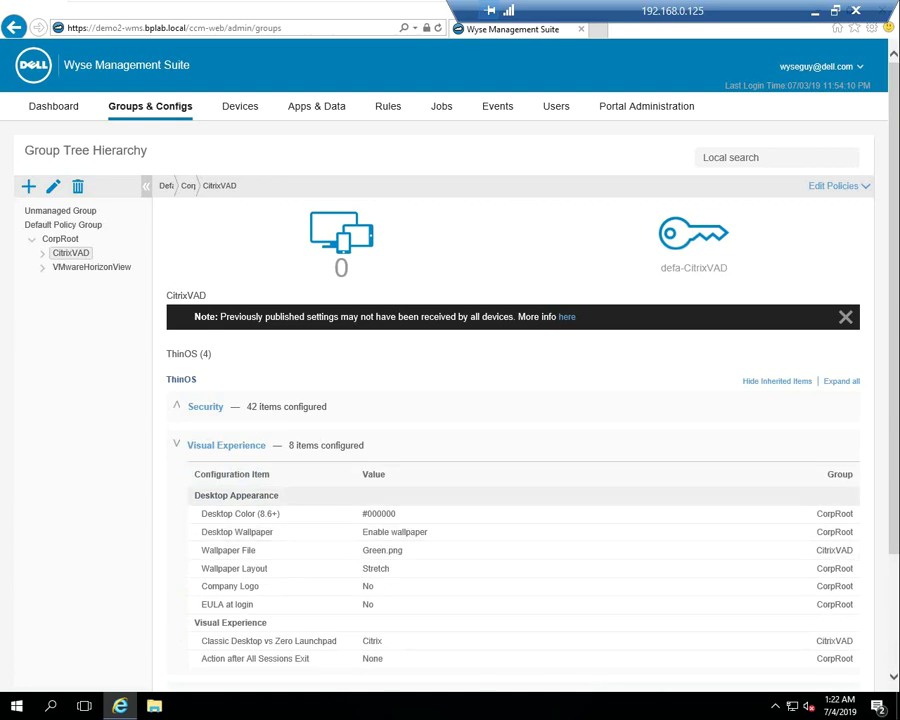
# Review CitrixVAD's Citrix Broker settings, then go to the Devices list
pyautogui.click(226, 445)
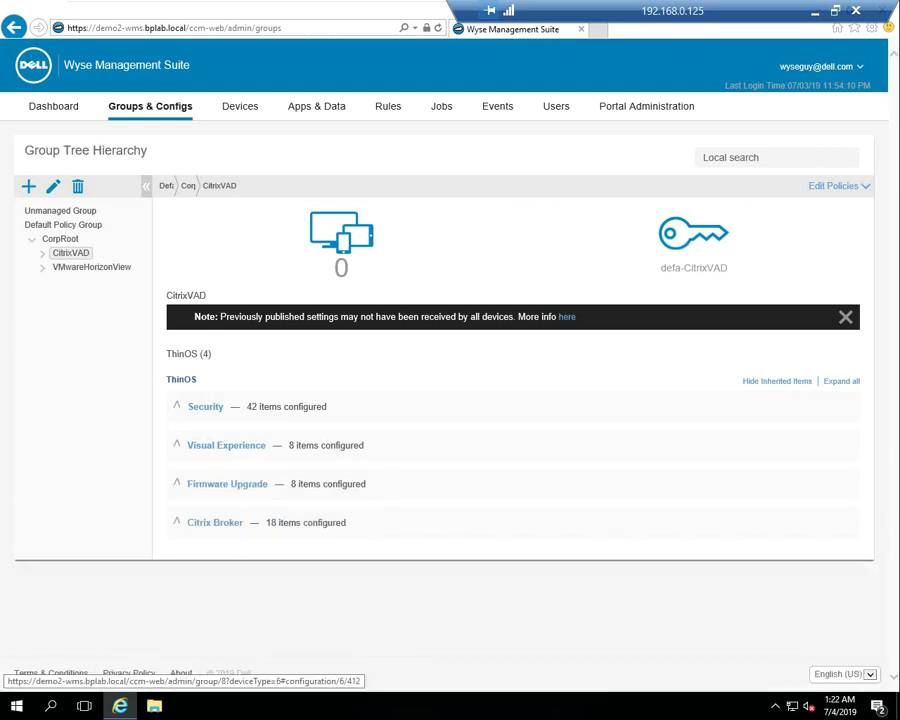
pyautogui.click(215, 522)
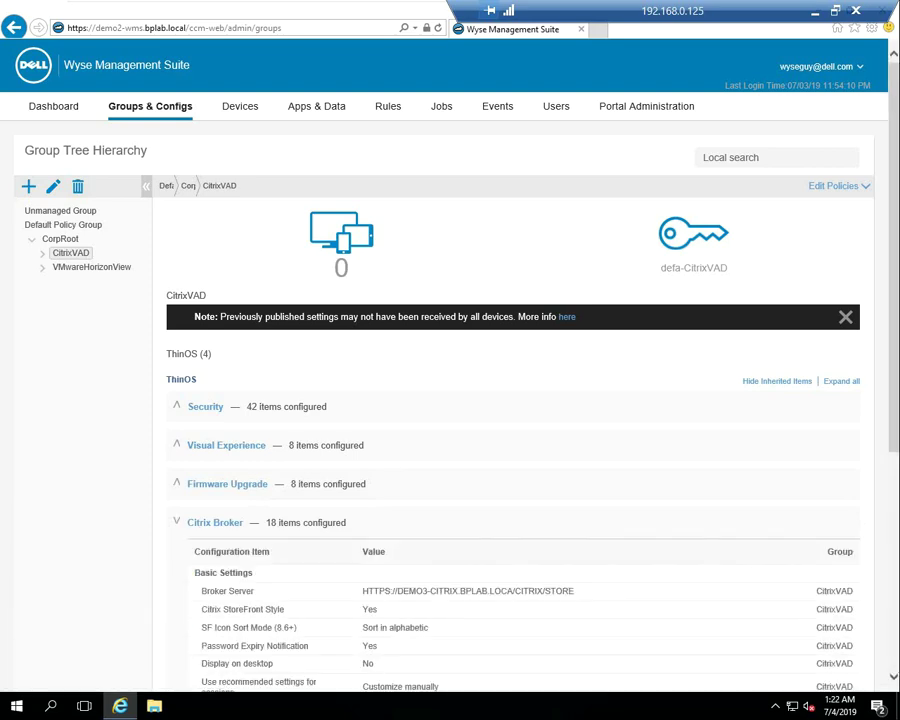
pyautogui.scroll(-1, 300, 565)
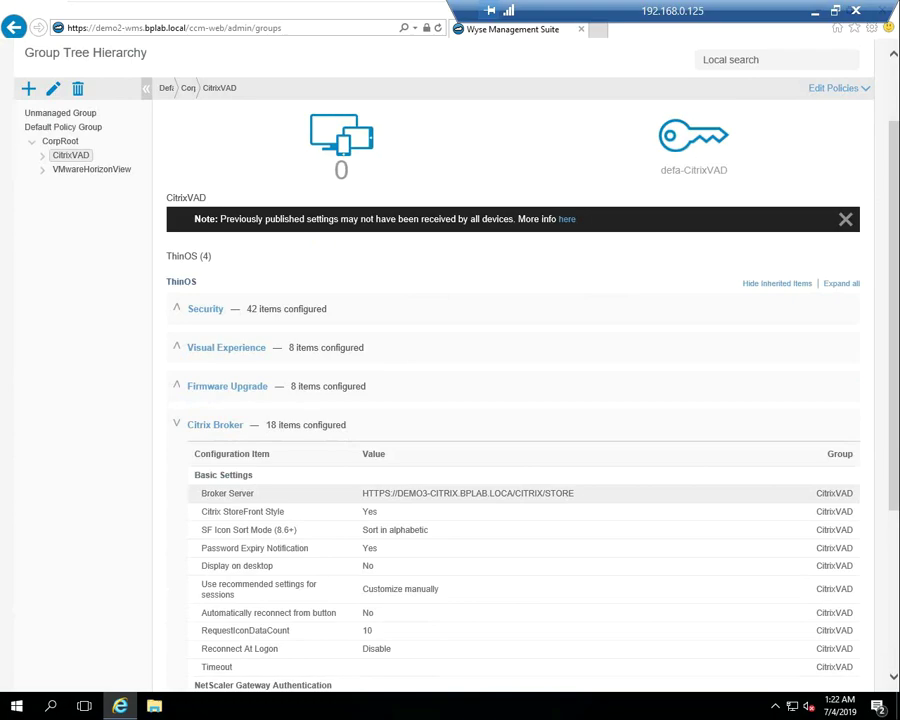
pyautogui.scroll(-3, 500, 450)
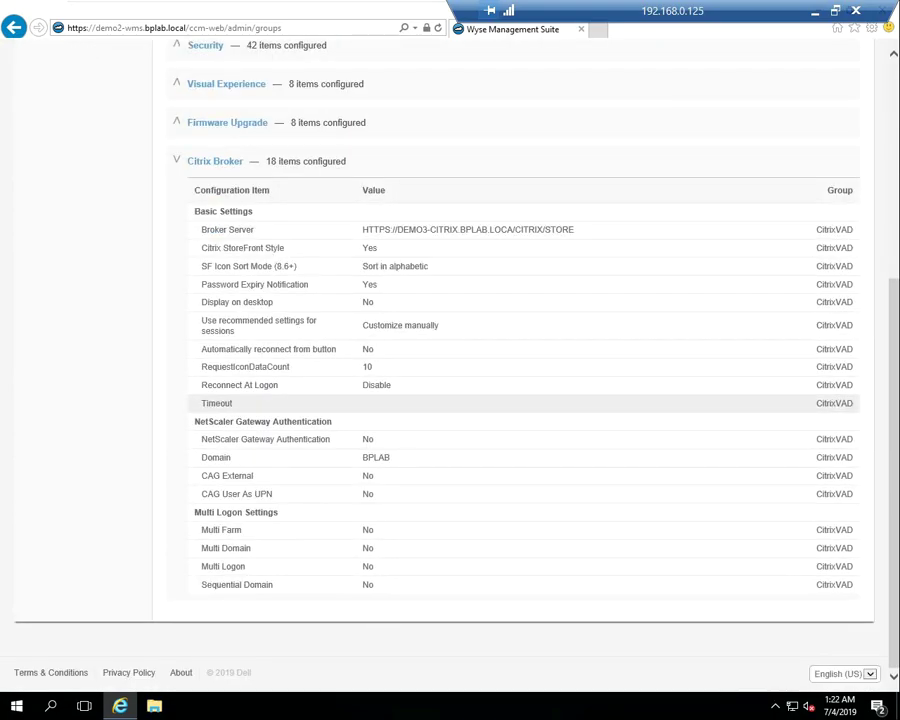
pyautogui.scroll(4, 500, 403)
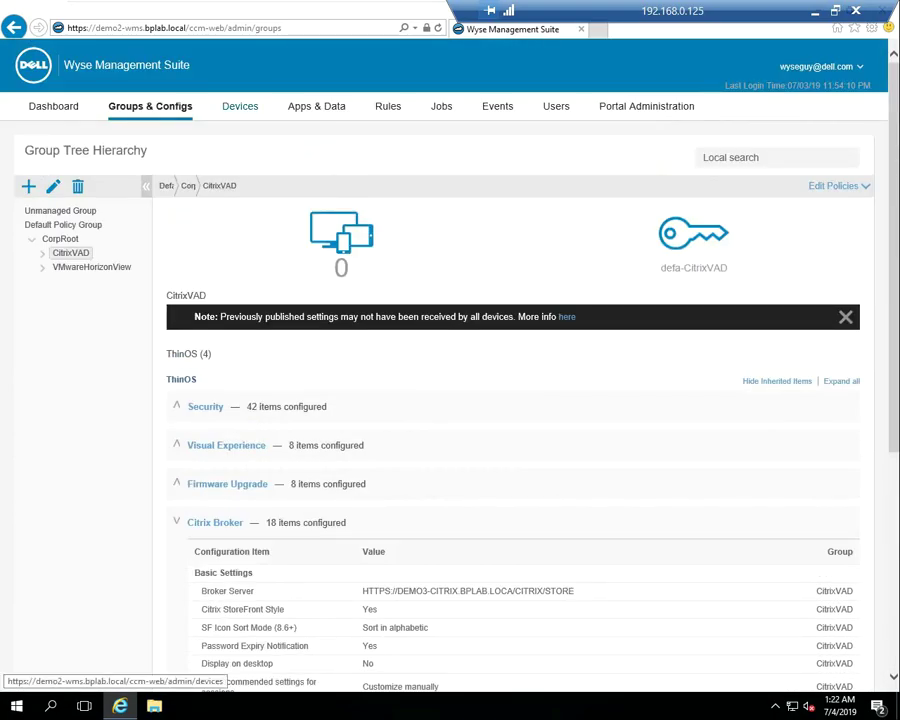
pyautogui.click(240, 106)
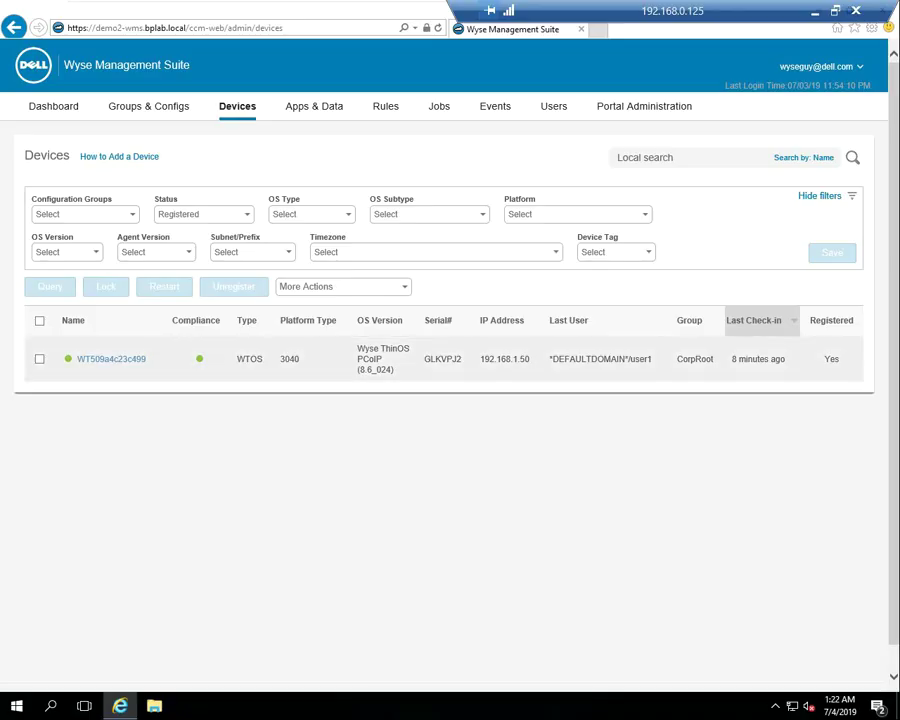
# Move thin client WT509a4c23c499 from CorpRoot into the CitrixVAD configuration group
pyautogui.click(39, 358)
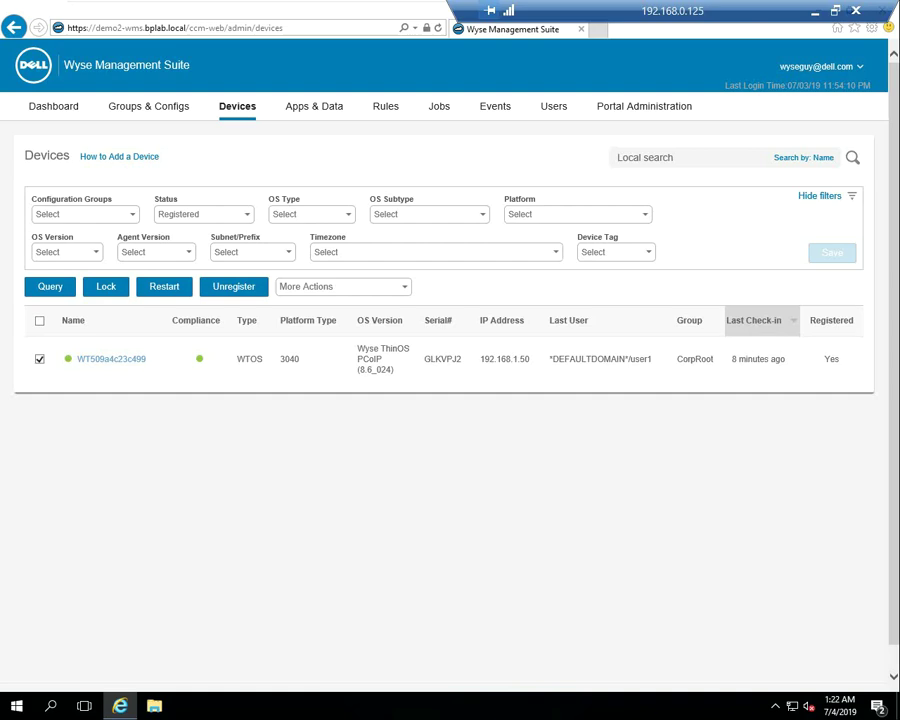
pyautogui.click(343, 286)
pyautogui.click(313, 320)
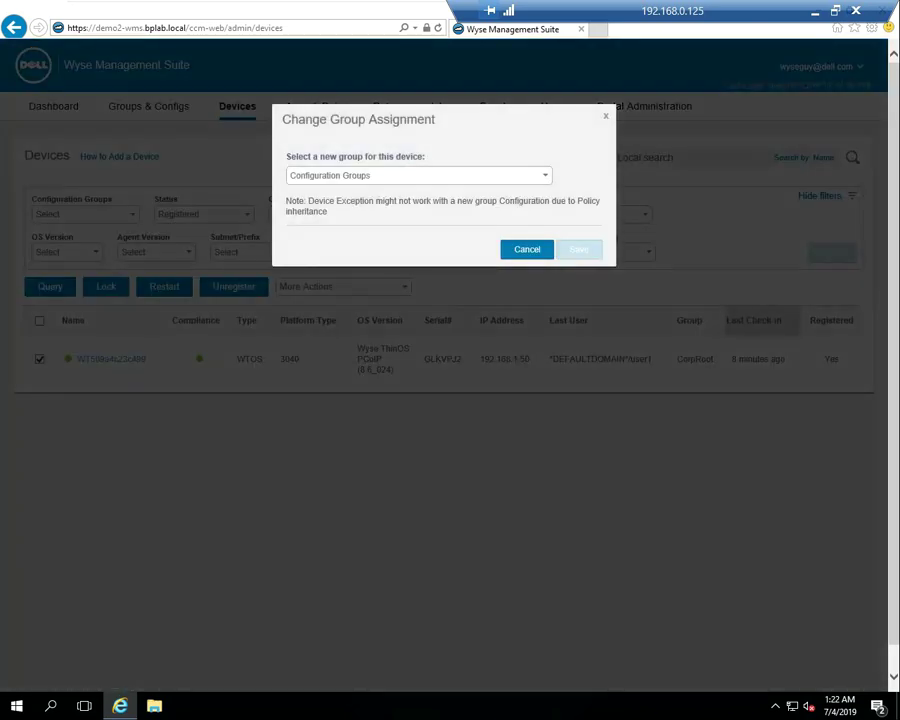
pyautogui.click(418, 175)
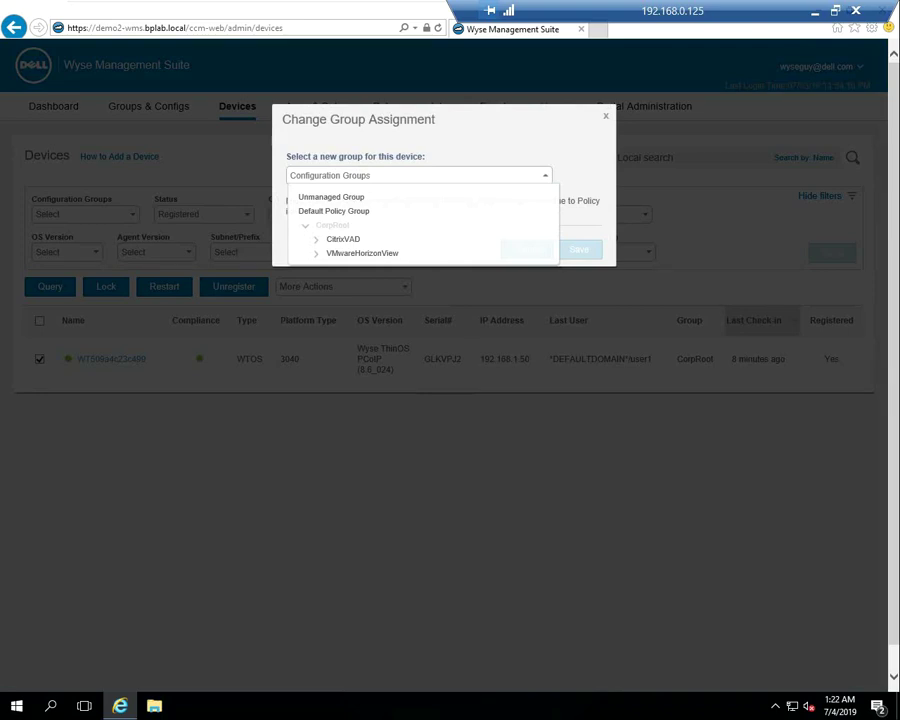
pyautogui.click(343, 239)
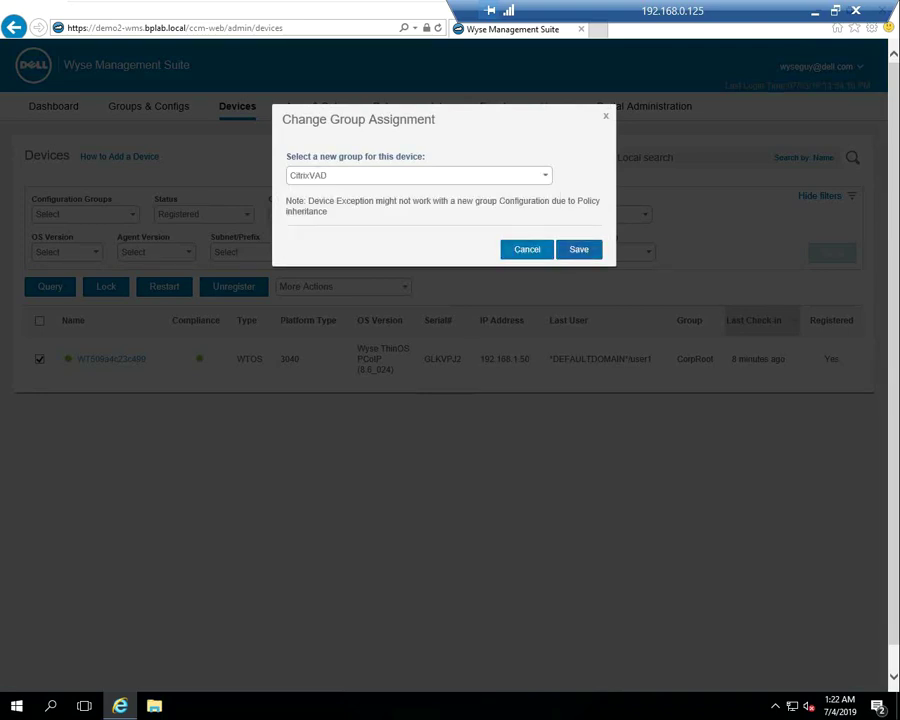
pyautogui.click(577, 249)
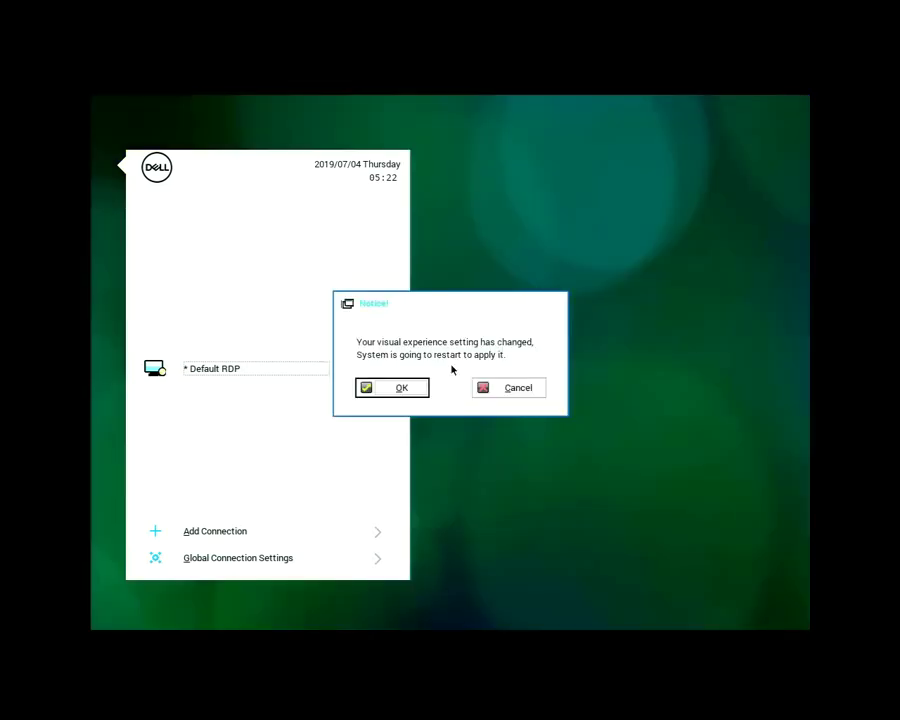
# Accept the notice to restart and apply the new visual experience setting
pyautogui.press('Return')
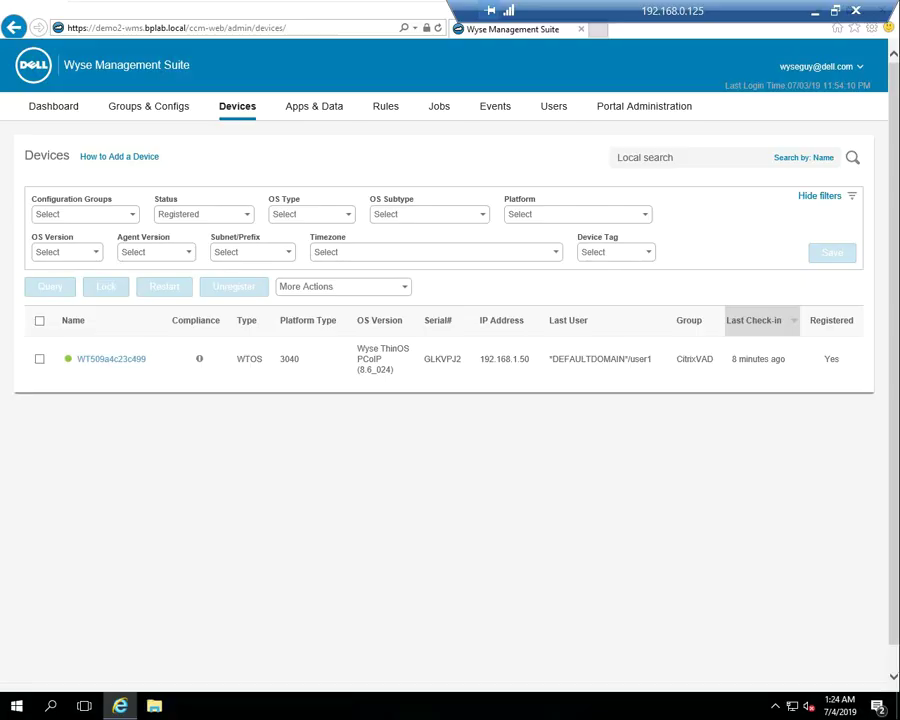
# Correct CitrixVAD's Citrix Broker server URL with a trailing slash after BPLAB.LOCAL and republish the policy
pyautogui.click(148, 106)
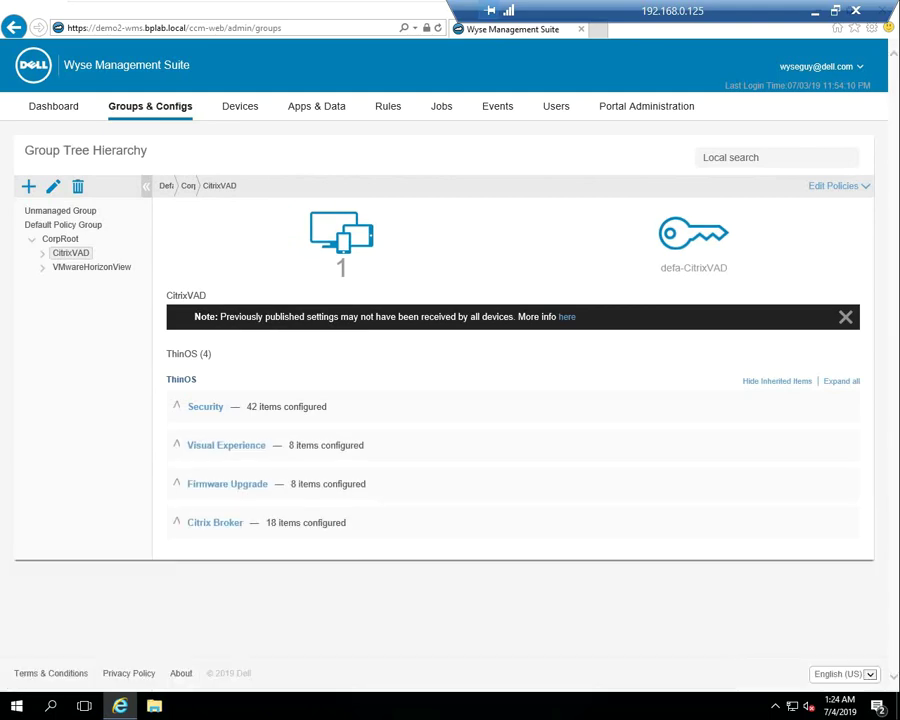
pyautogui.click(215, 522)
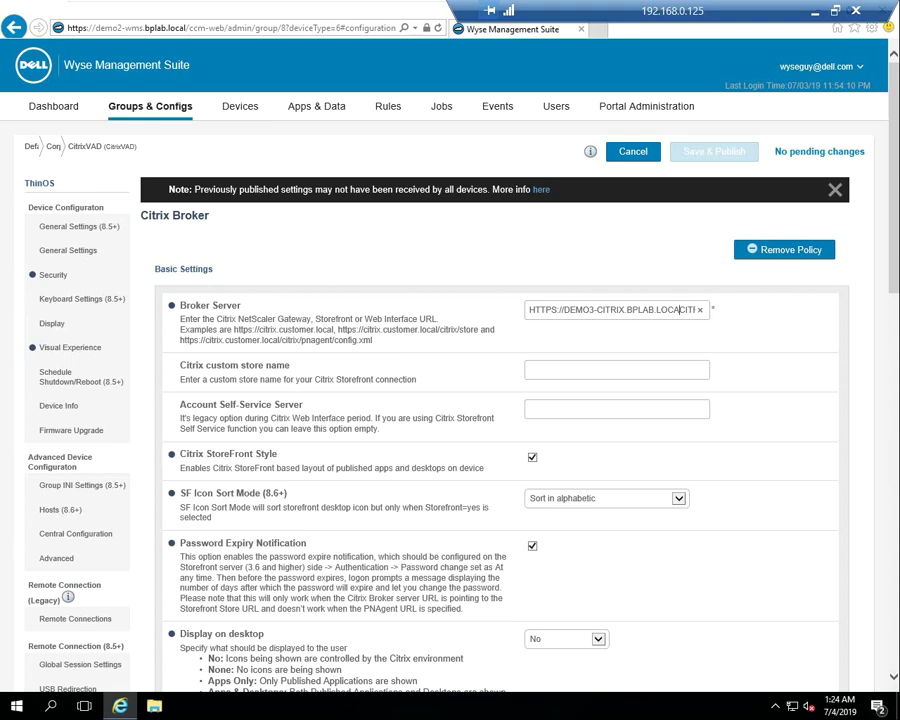
pyautogui.write('L/')
pyautogui.press('Tab')
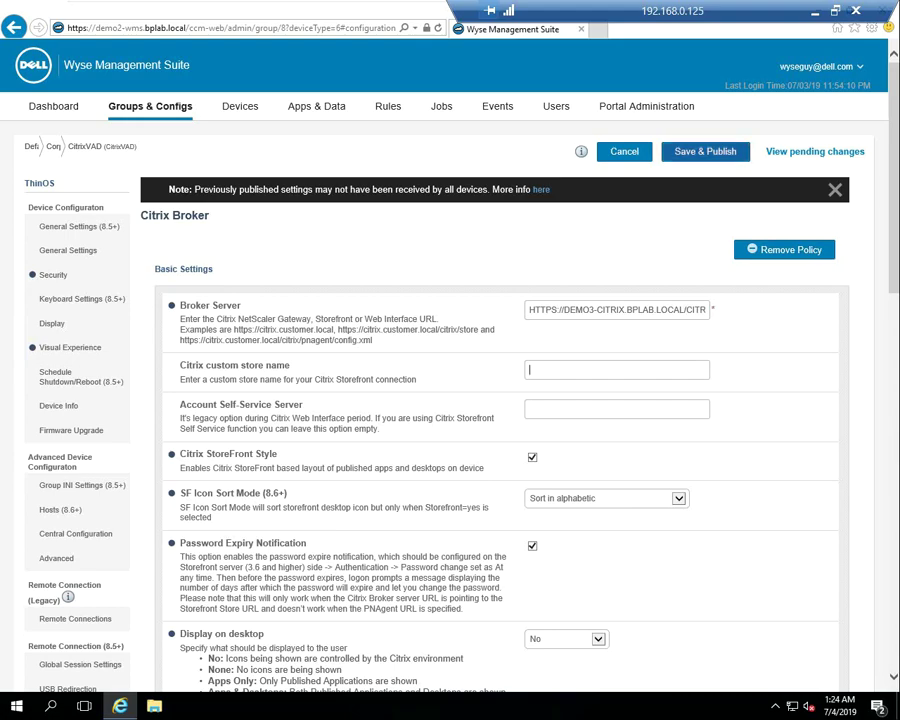
pyautogui.click(705, 151)
pyautogui.press('Return')
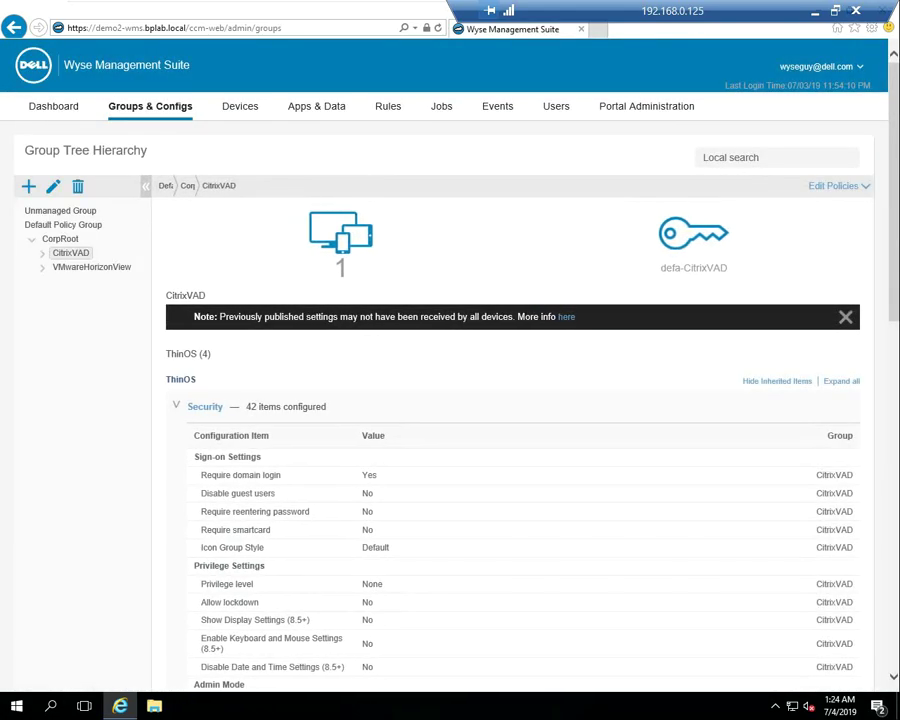
pyautogui.click(240, 106)
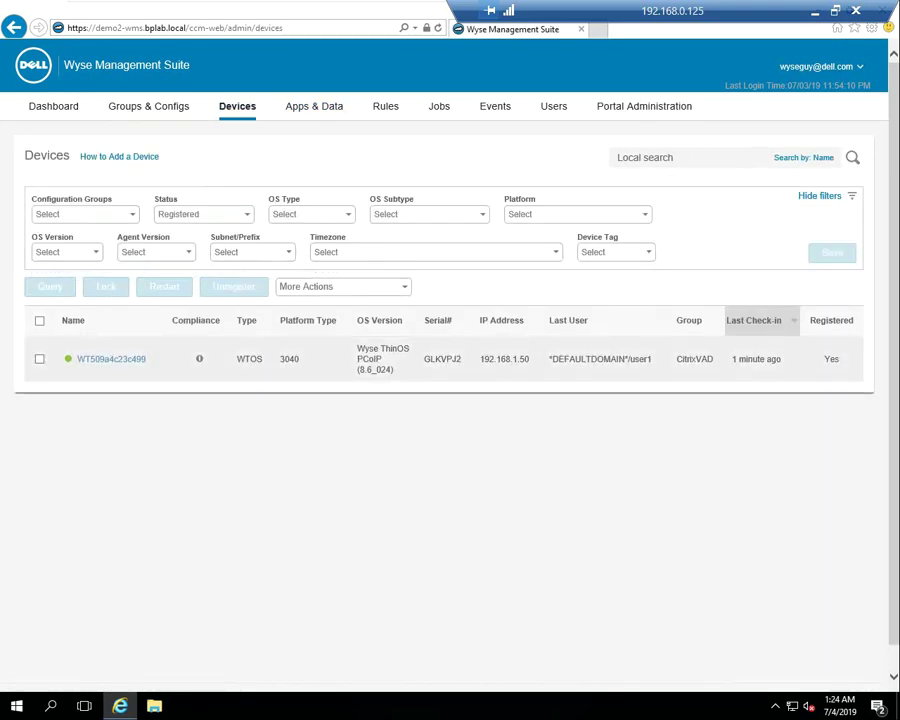
# Send a restart command to the thin client in the CitrixVAD group
pyautogui.click(39, 359)
pyautogui.click(164, 286)
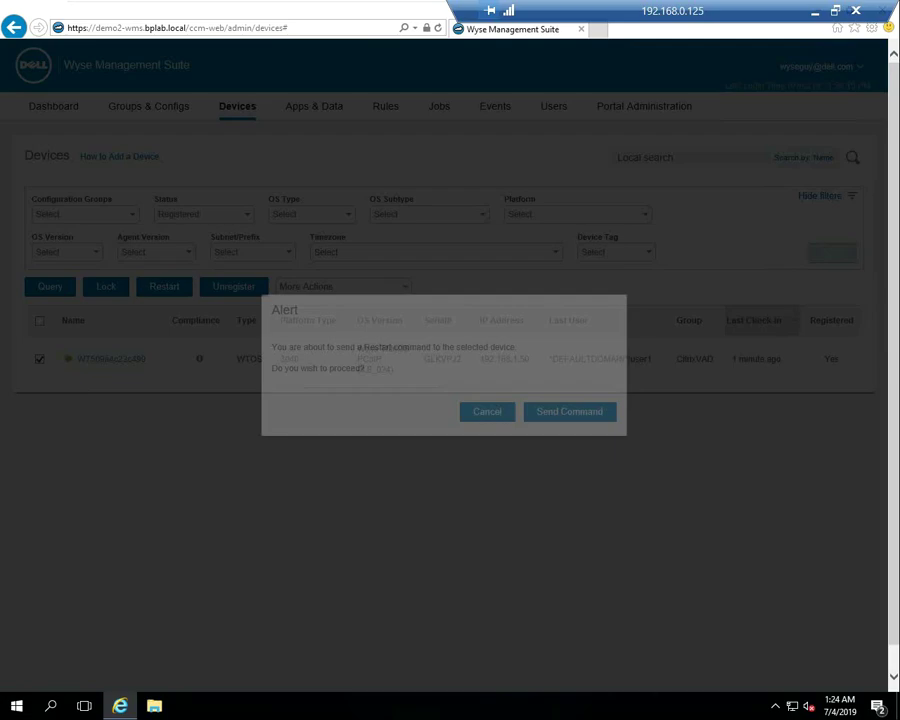
pyautogui.click(571, 412)
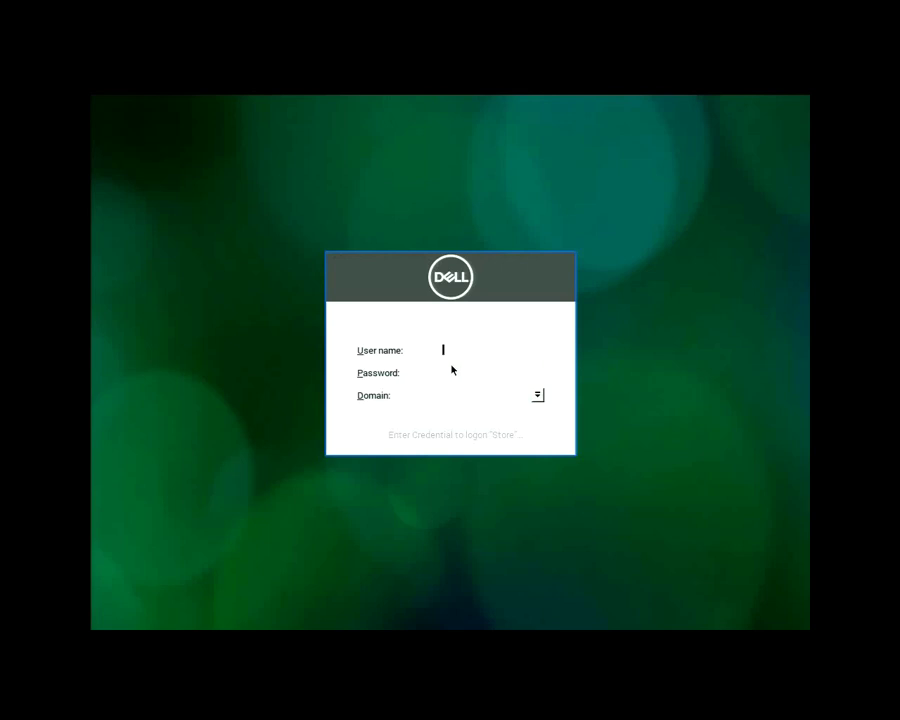
# Sign in to Citrix Receiver with the user's name, password and domain bplab
pyautogui.write('user1')
pyautogui.press('Tab')
pyautogui.write('****')
pyautogui.press('Tab')
pyautogui.write('bplab')
pyautogui.press('Return')
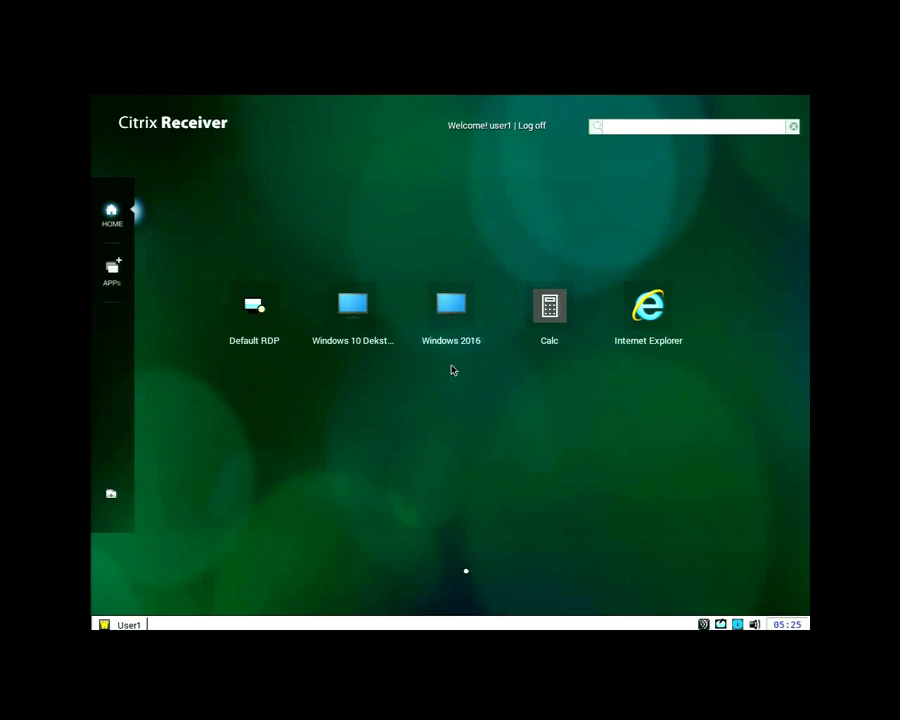
# Remove Calc from the home screen, then launch Internet Explorer and minimise it
pyautogui.click(107, 272)
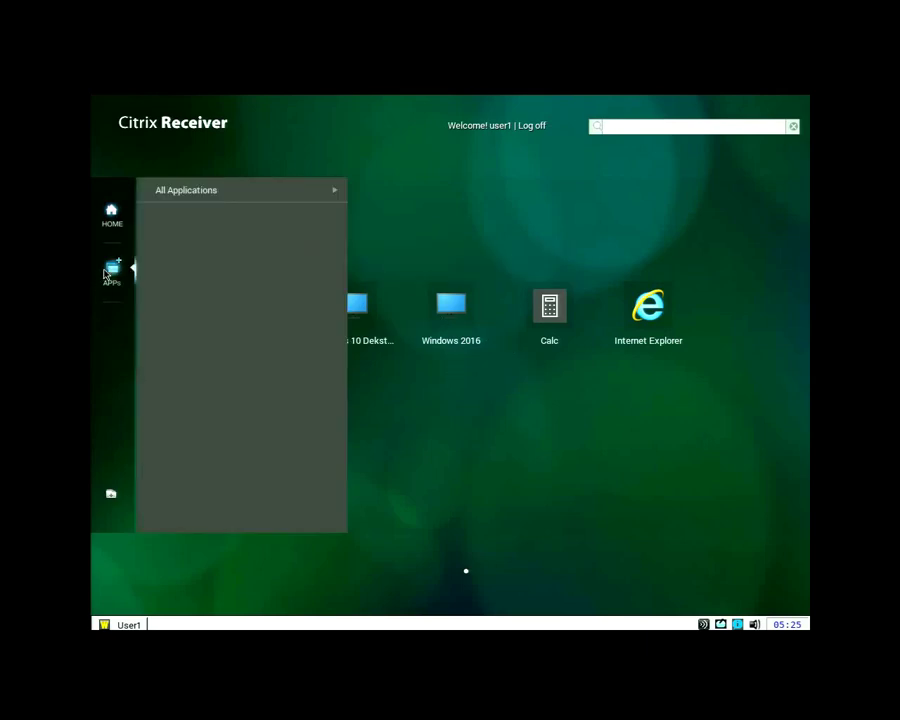
pyautogui.click(281, 196)
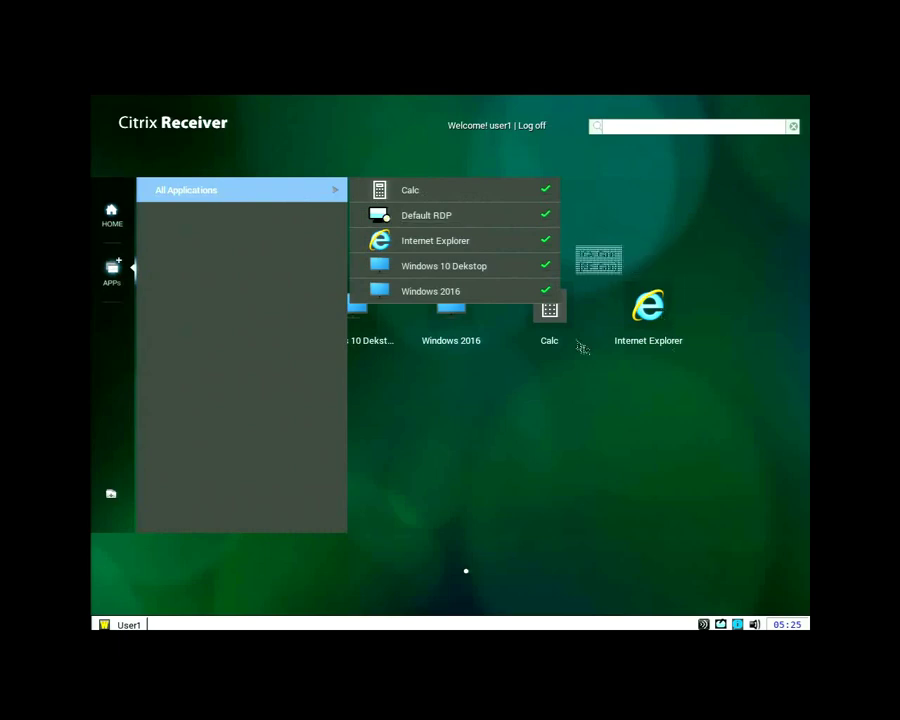
pyautogui.rightClick(564, 330)
pyautogui.click(618, 360)
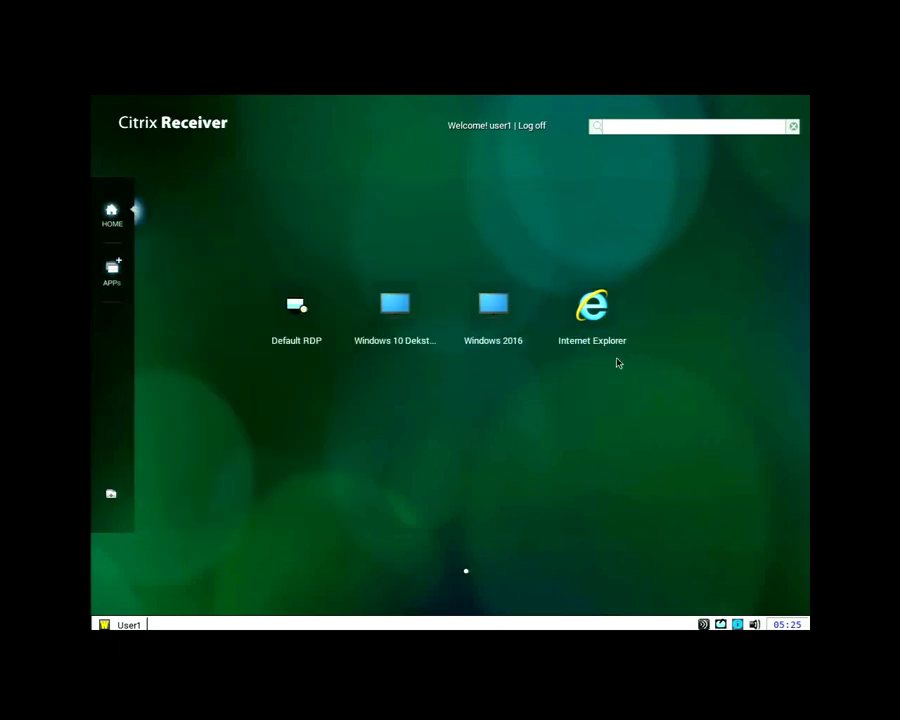
pyautogui.click(588, 326)
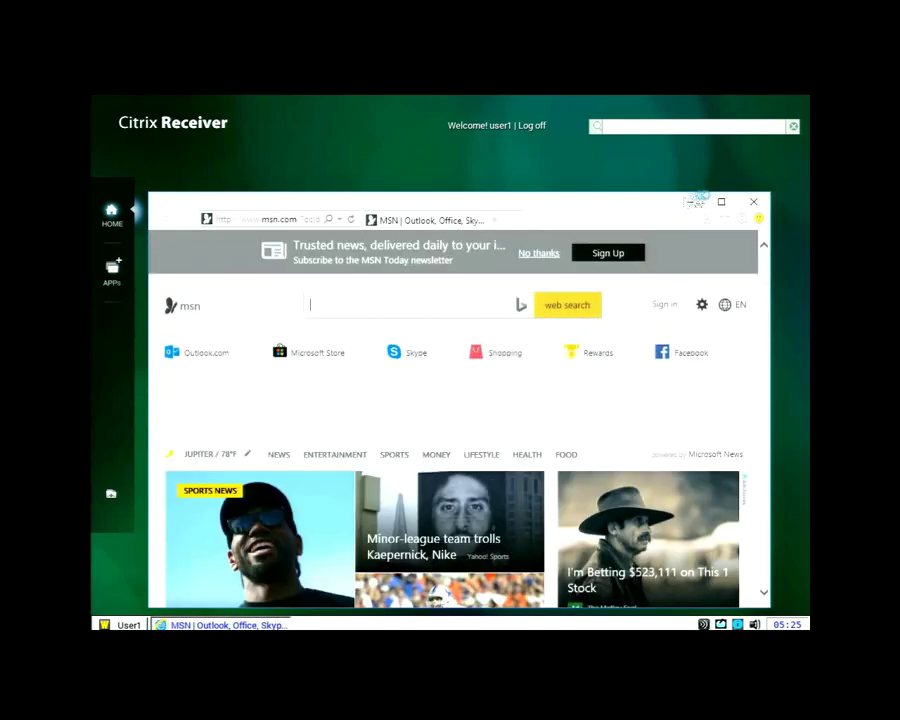
pyautogui.click(692, 201)
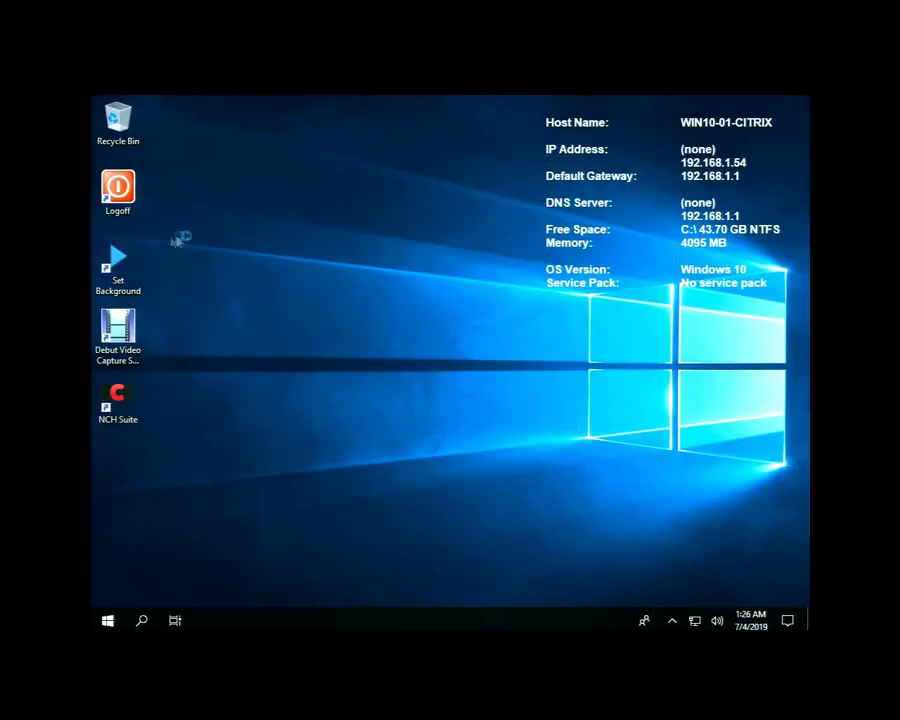
# Log off the Windows 10 desktop, close the MSN browser window, and bring up the Shutdown options
pyautogui.doubleClick(118, 190)
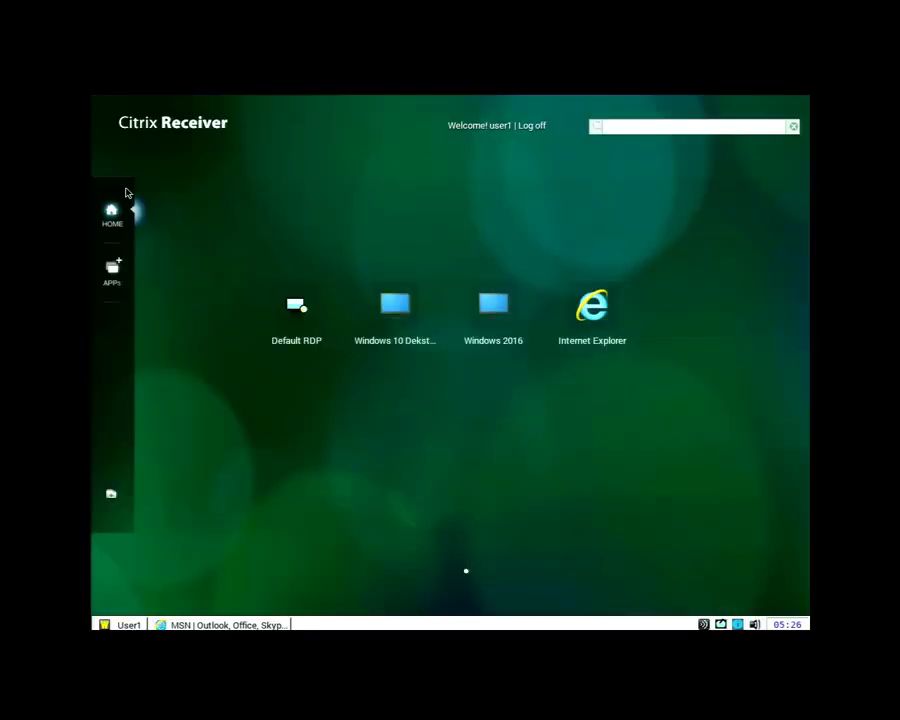
pyautogui.click(243, 626)
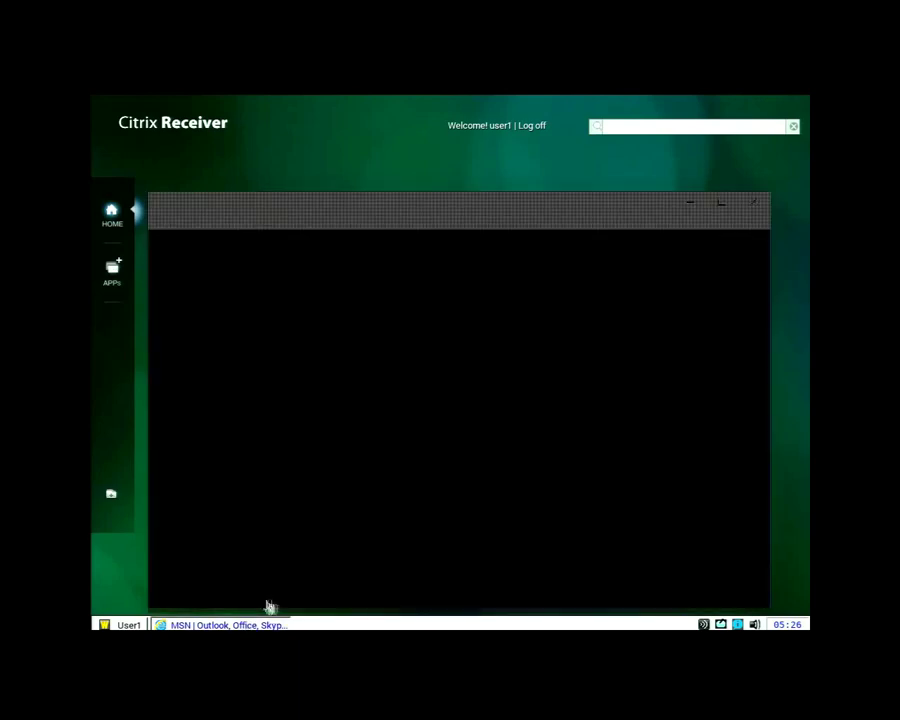
pyautogui.click(754, 201)
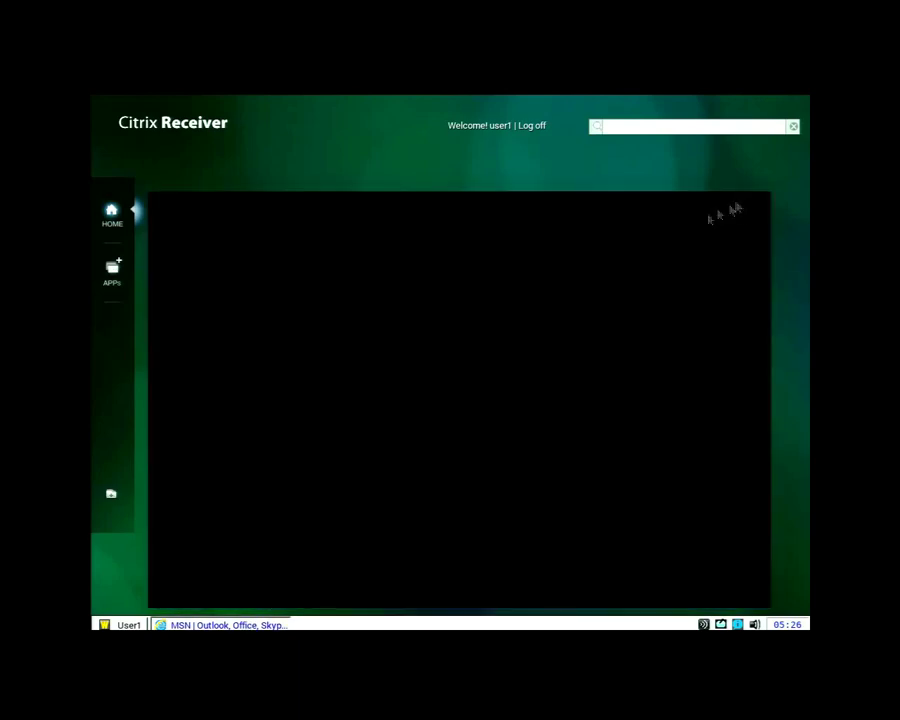
pyautogui.click(122, 624)
pyautogui.click(155, 603)
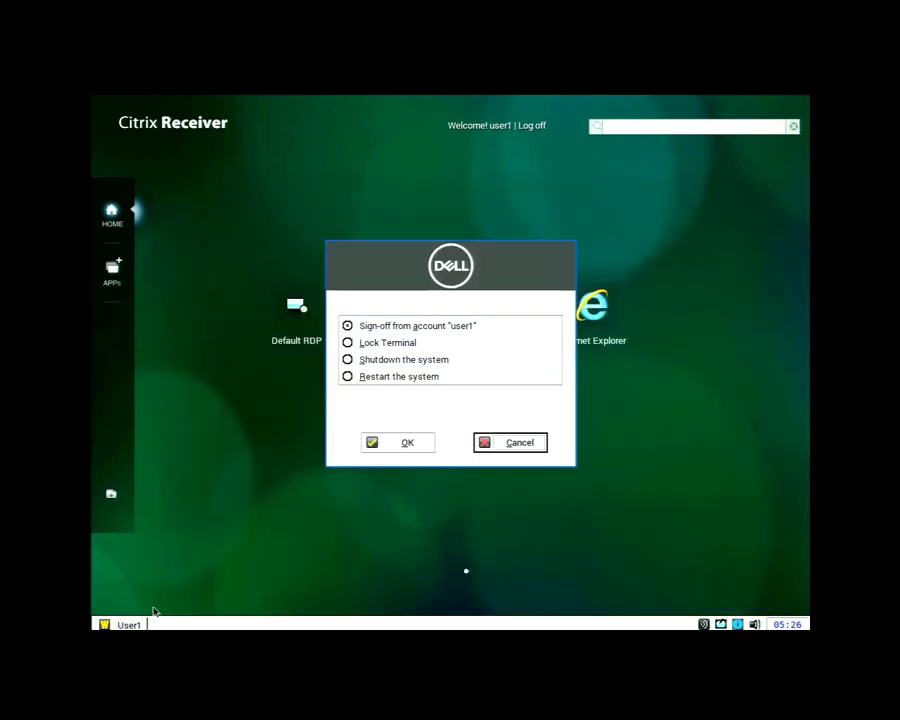
# Confirm signing off from Citrix Receiver in the sign-off dialog
pyautogui.click(397, 443)
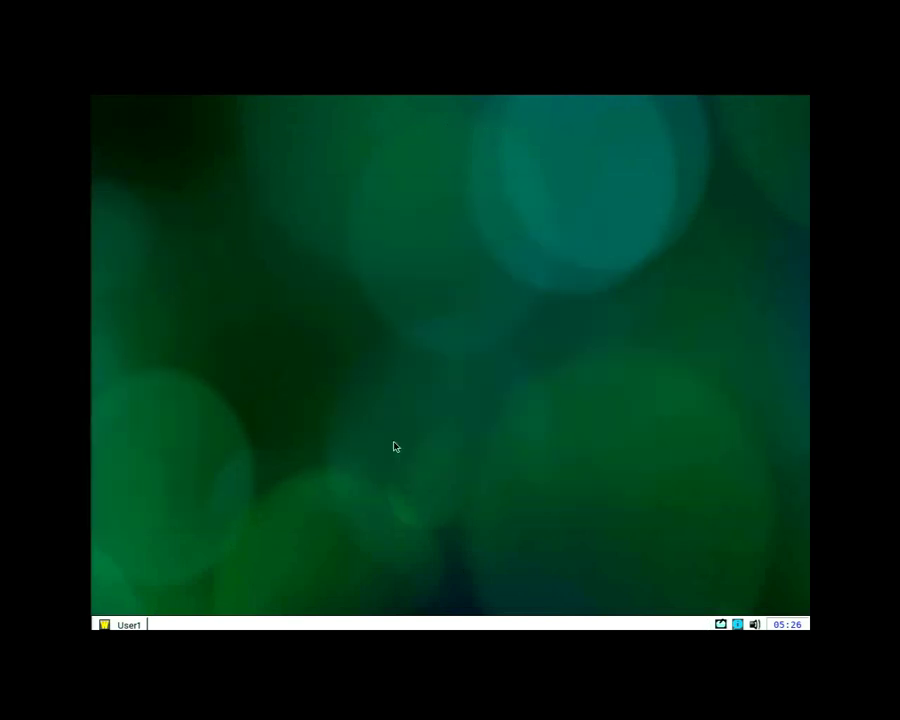